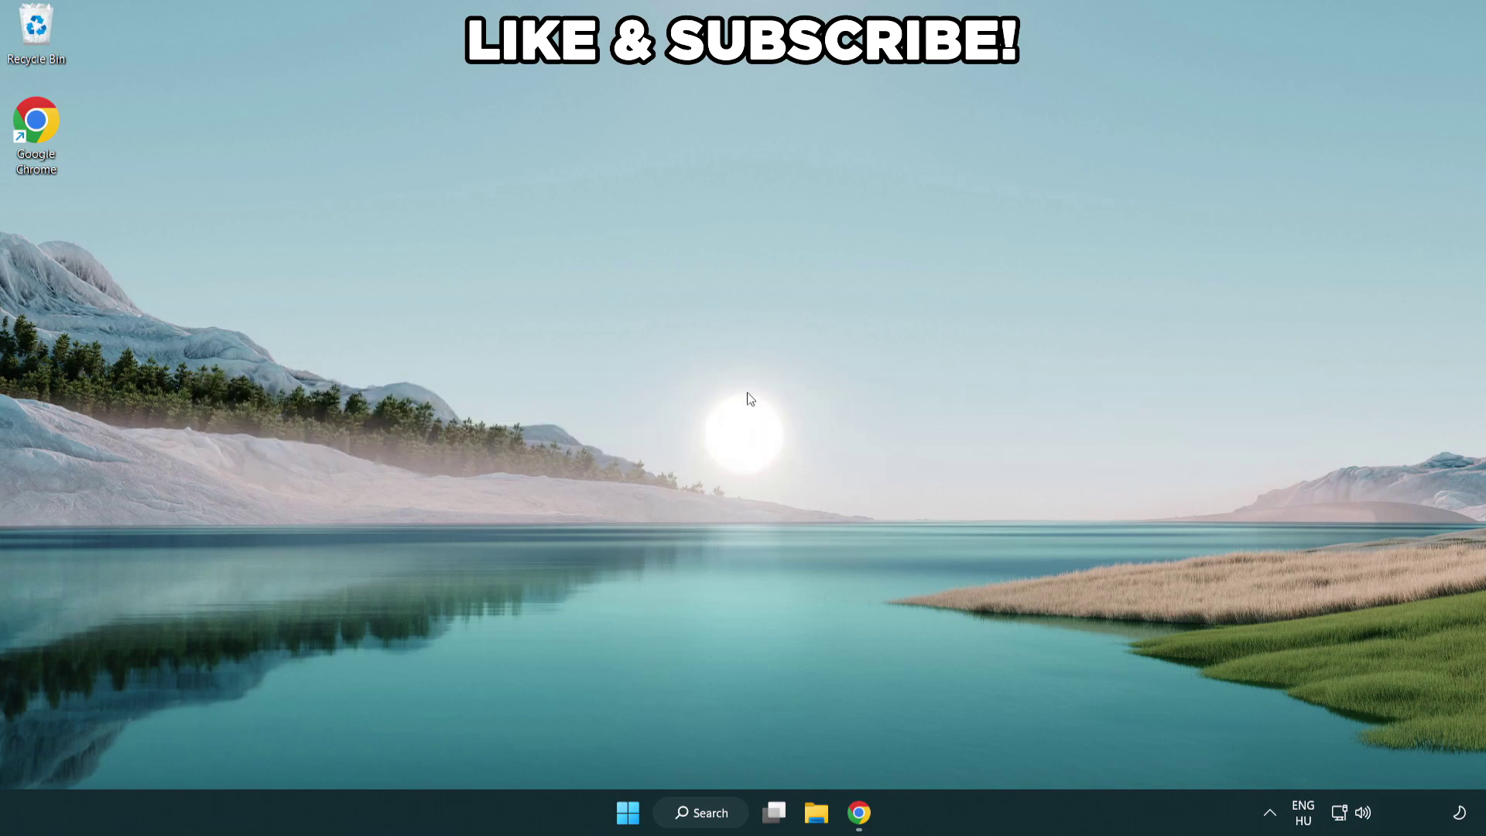
# Make High performance the active power plan in Power Options, then close the window
pyautogui.click(714, 817)
pyautogui.write('e')
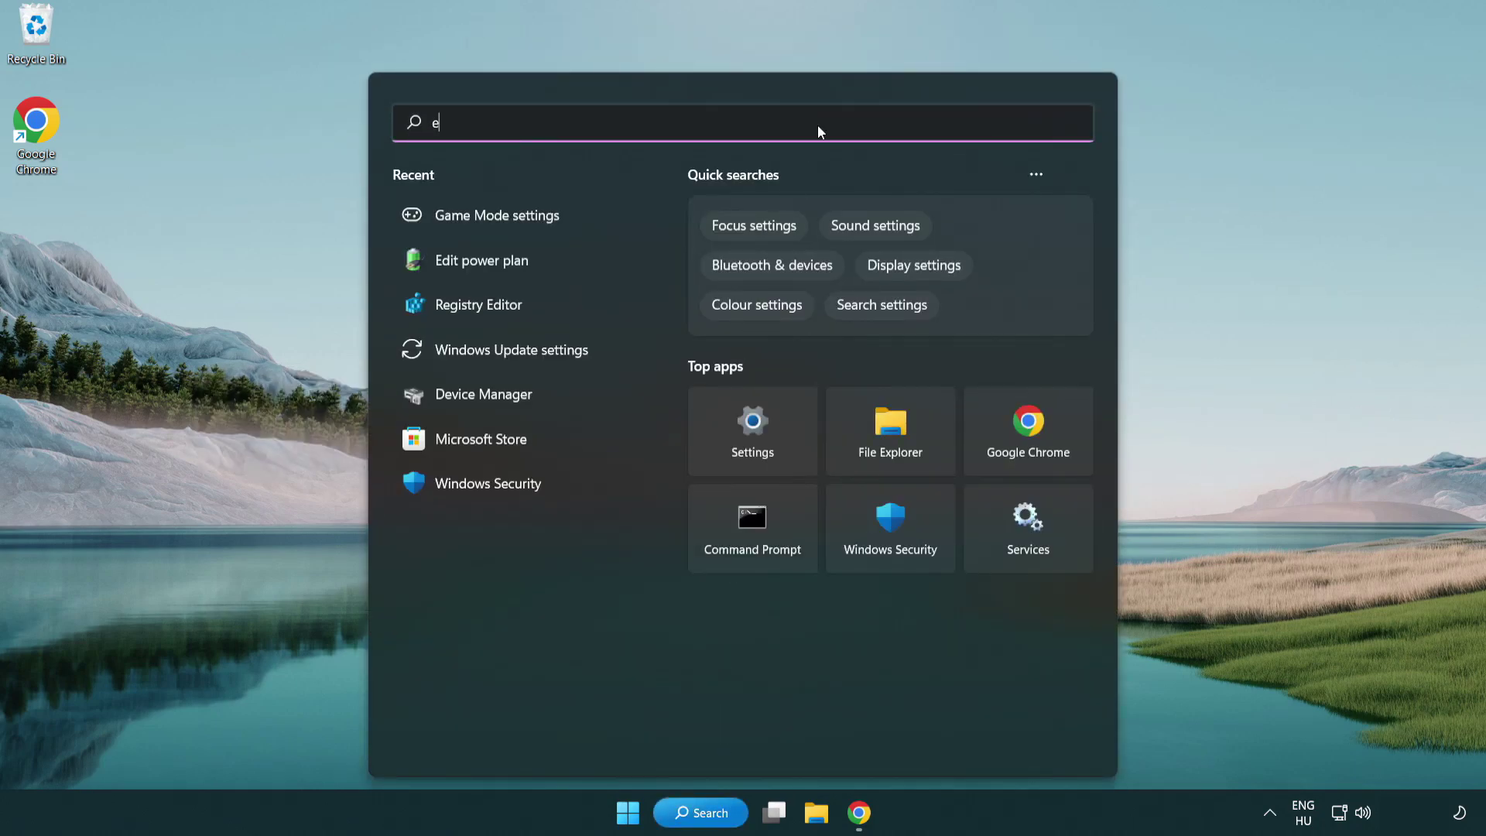
pyautogui.write('dit power plan')
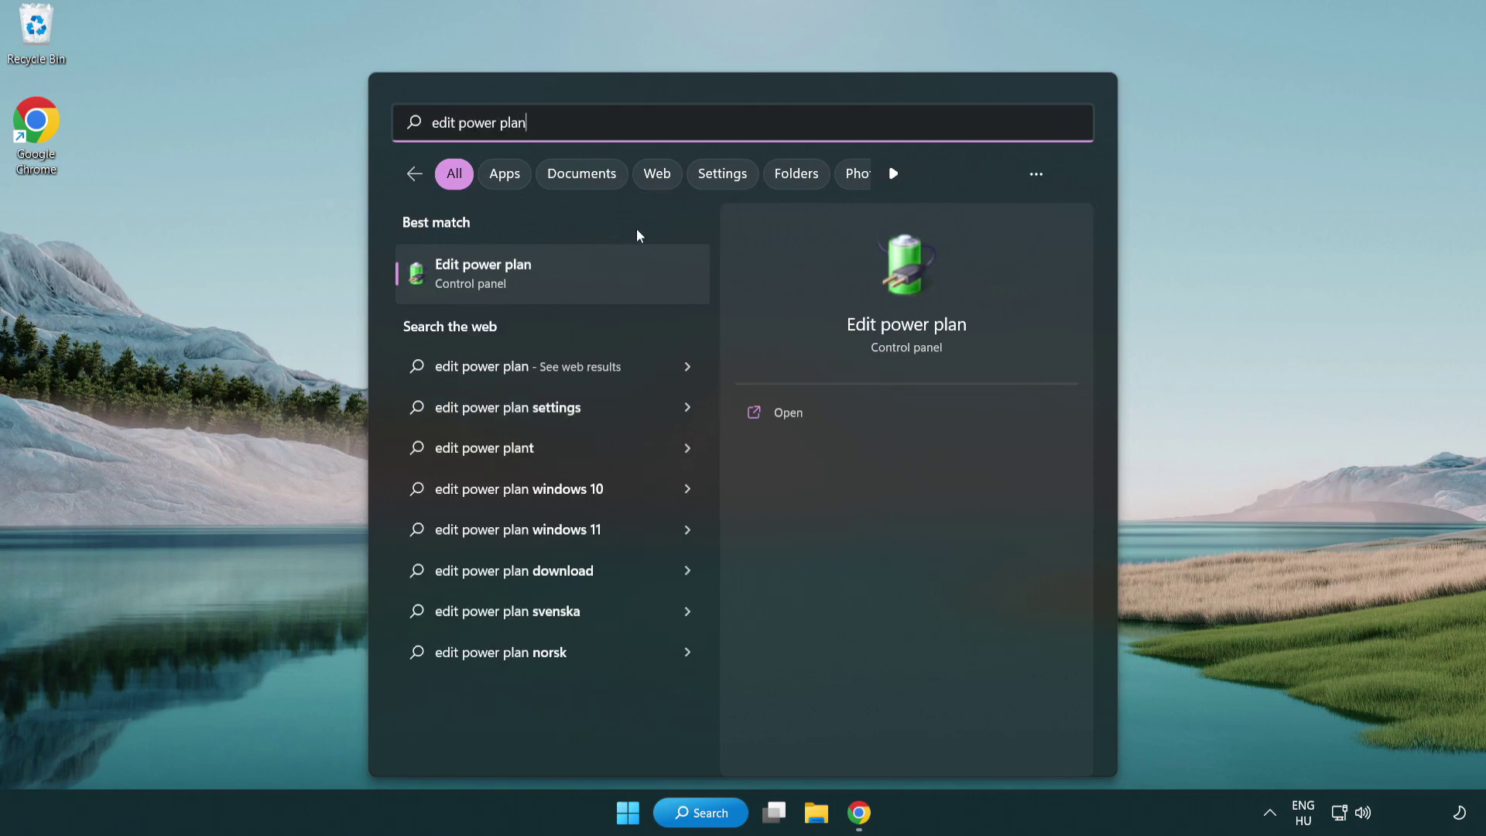
pyautogui.click(561, 282)
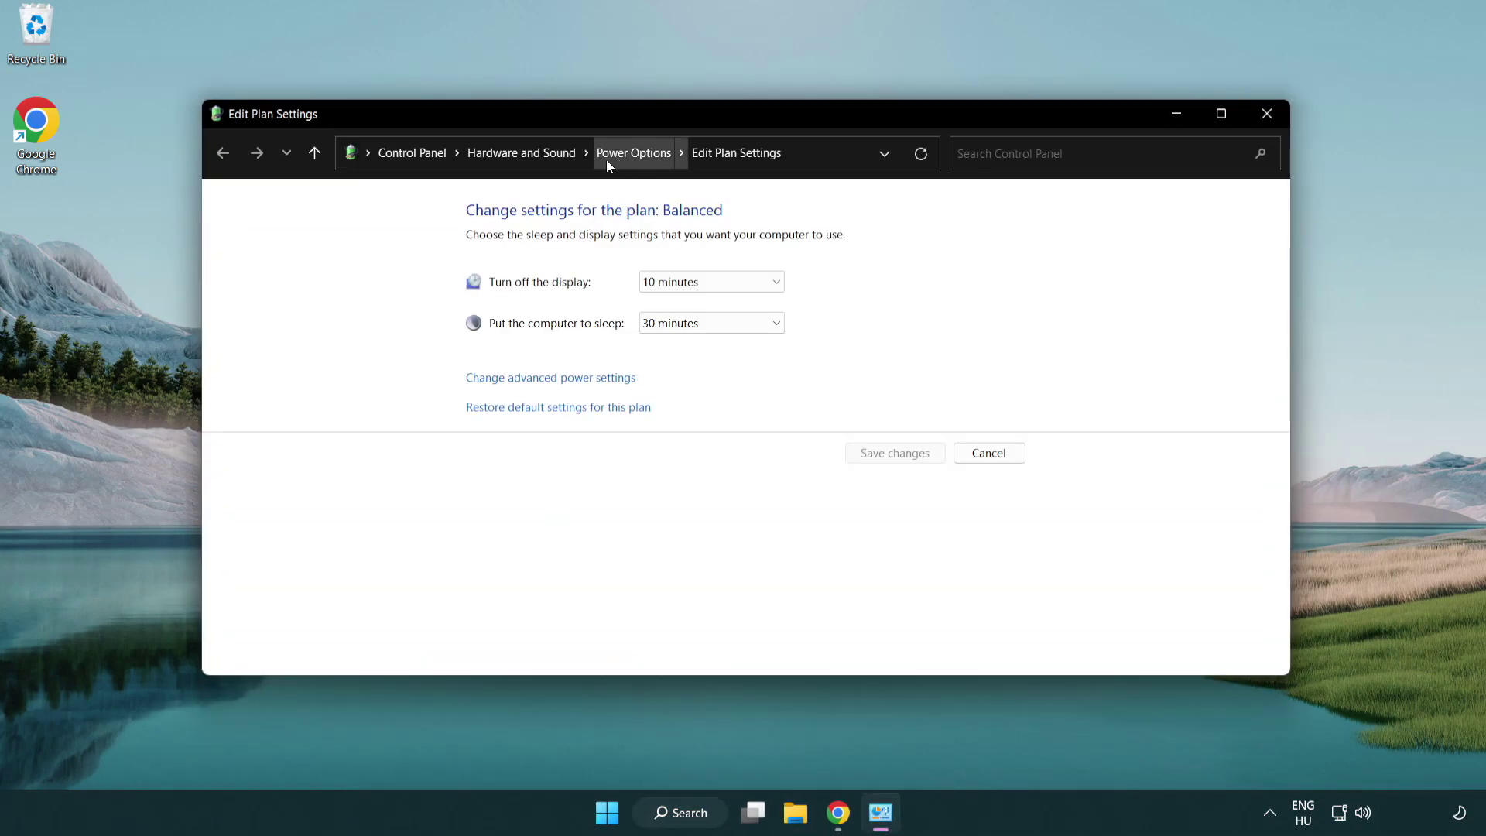
pyautogui.click(646, 163)
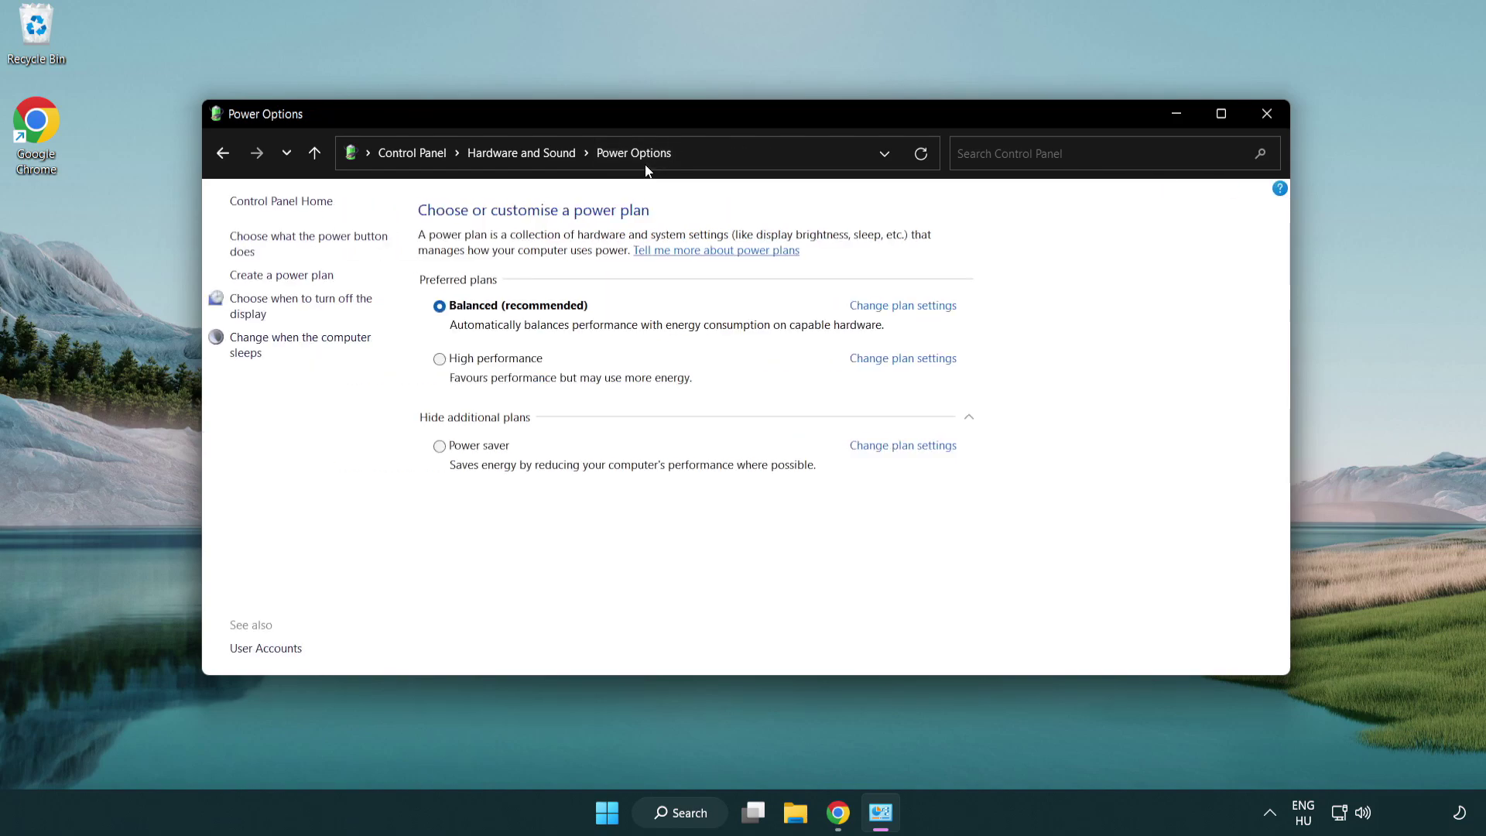
pyautogui.click(439, 360)
pyautogui.click(1264, 115)
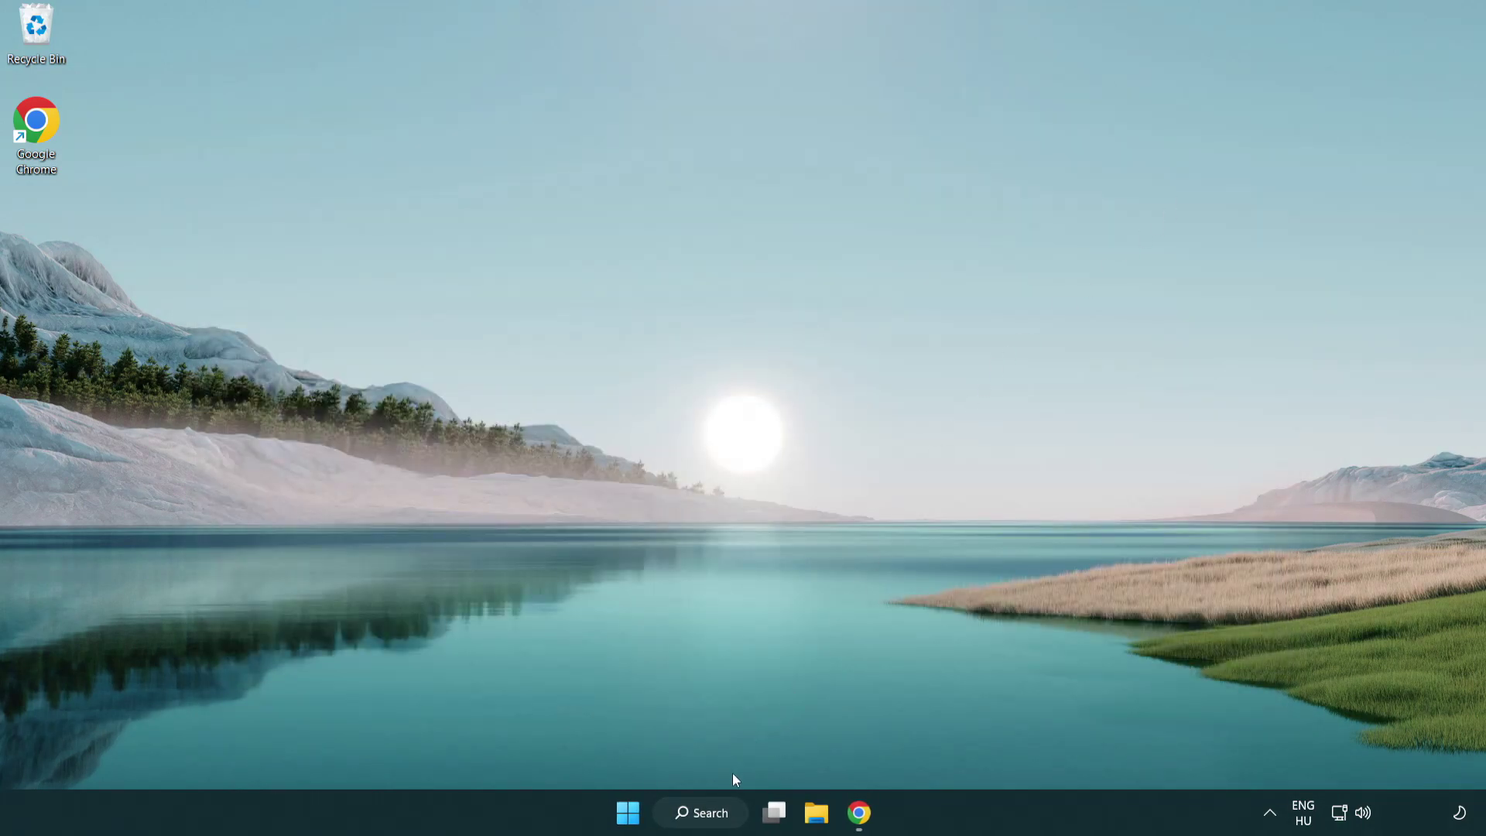
# Open Device Manager and expand Display adapters to select the VMware SVGA 3D adapter
pyautogui.click(723, 811)
pyautogui.write('d')
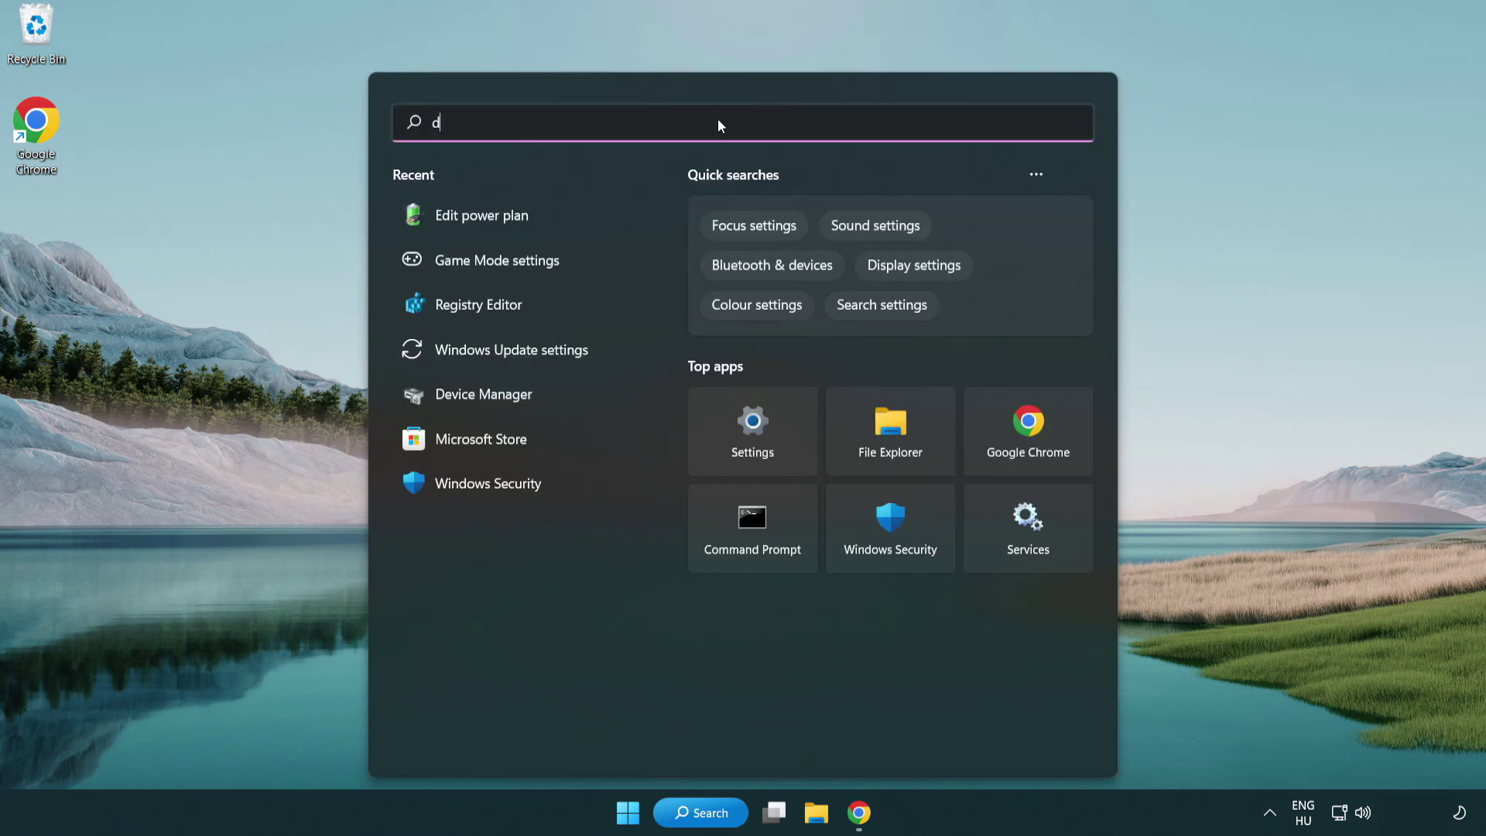
pyautogui.write('evice manager')
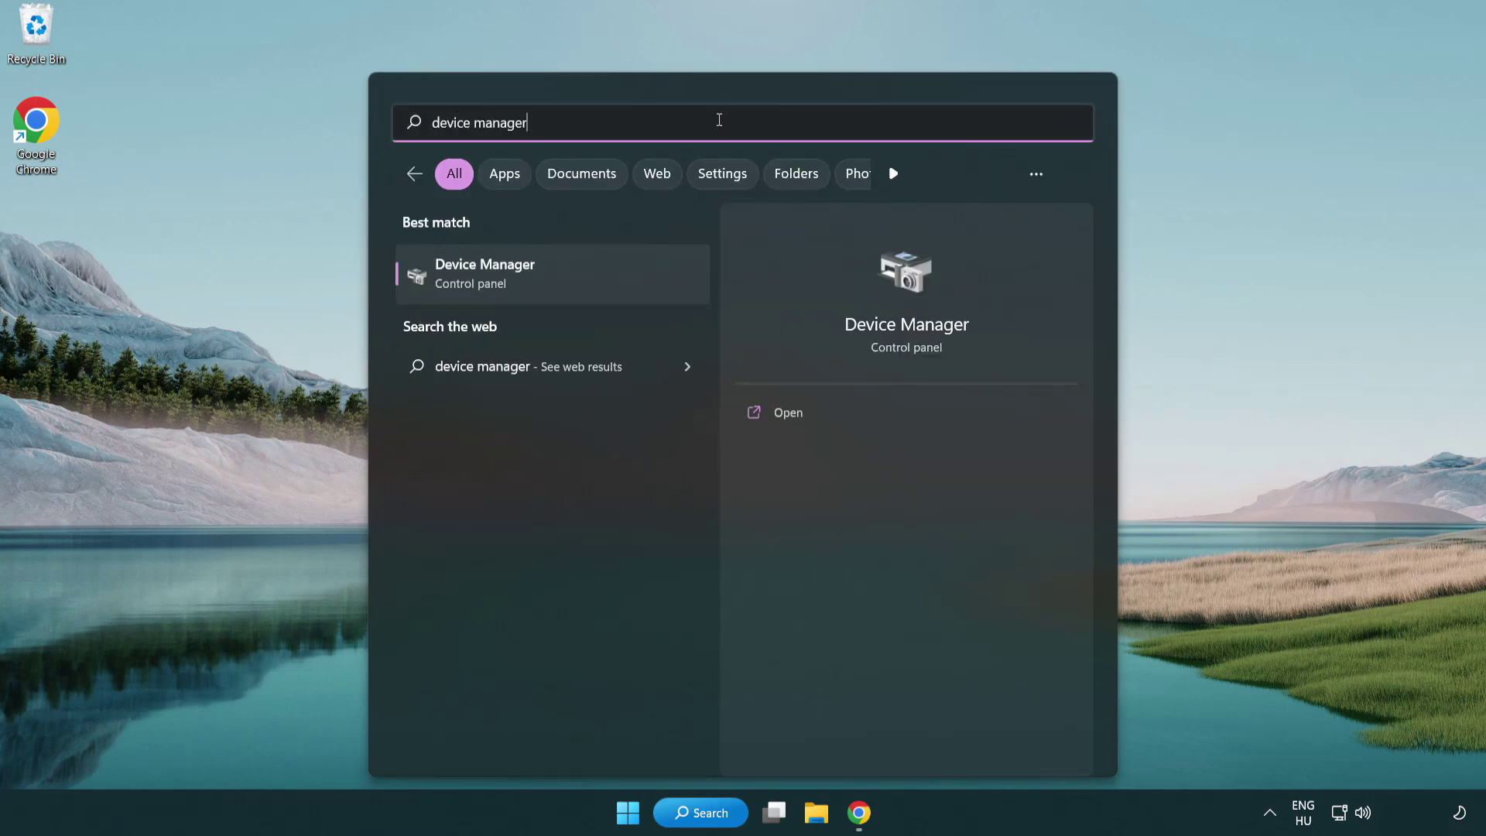
pyautogui.click(568, 277)
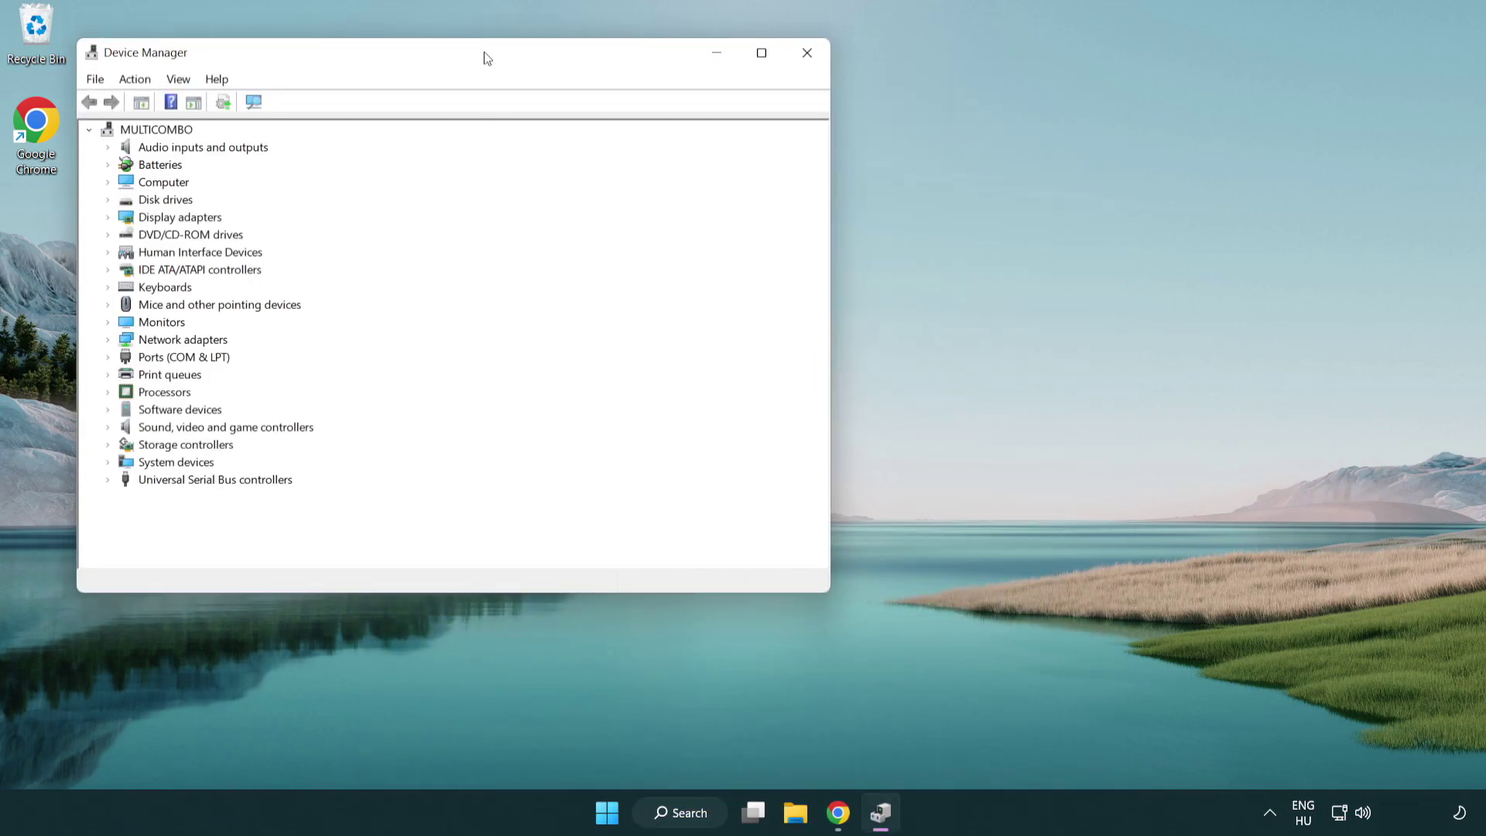
pyautogui.moveTo(488, 58); pyautogui.dragTo(763, 138)
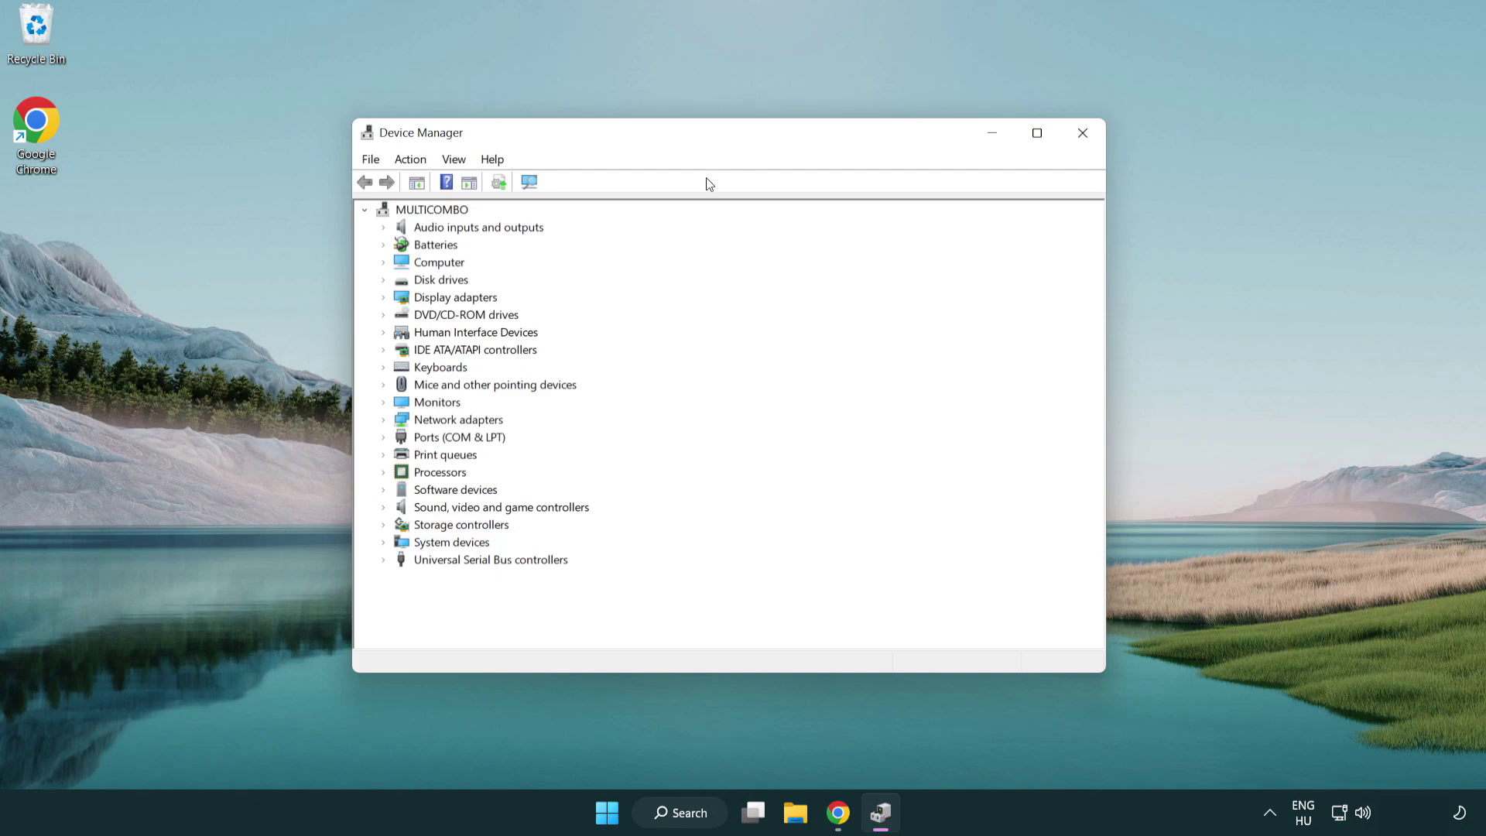
pyautogui.click(402, 297)
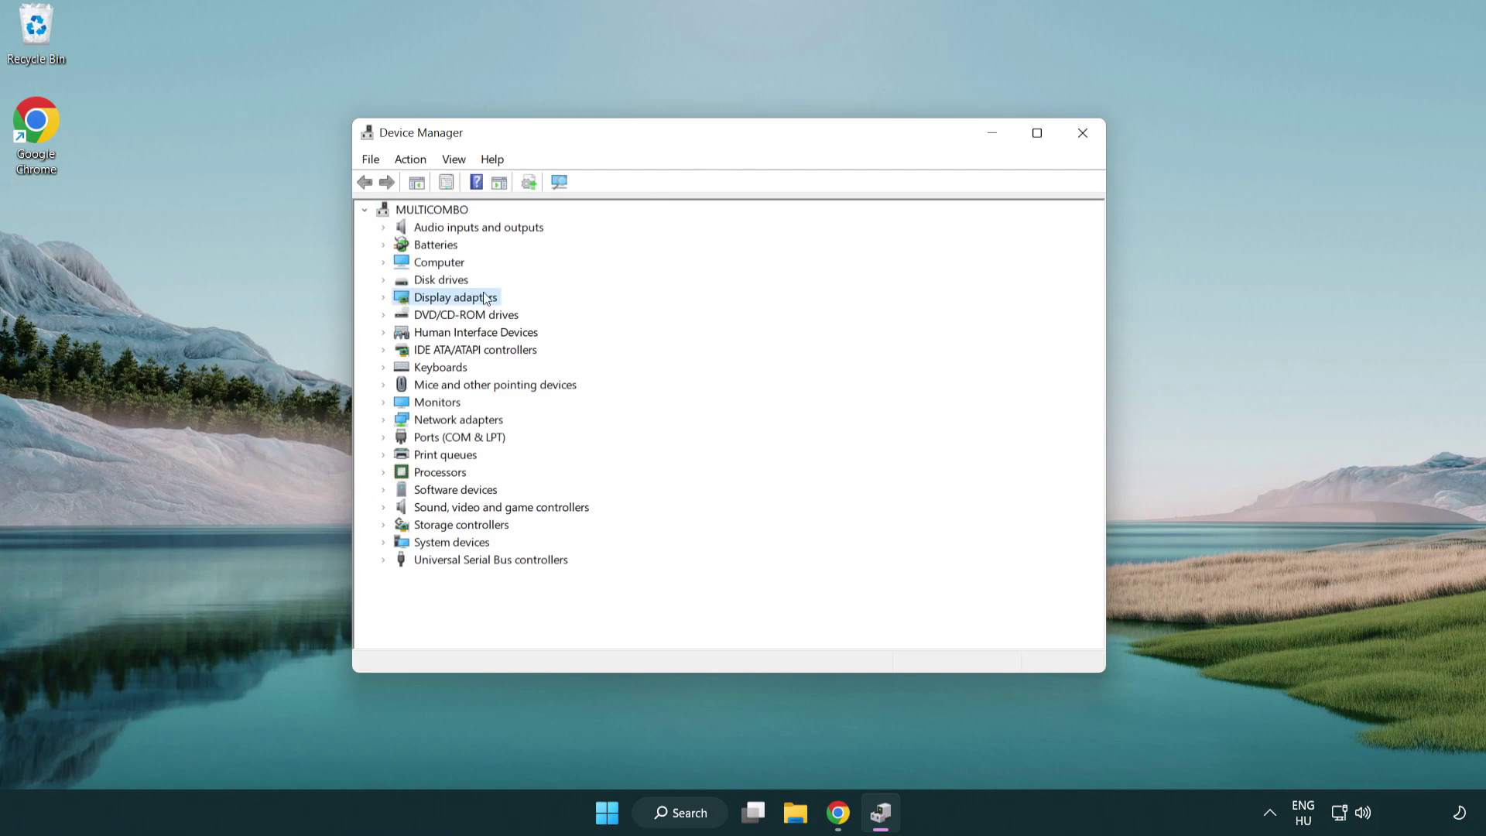
pyautogui.click(384, 297)
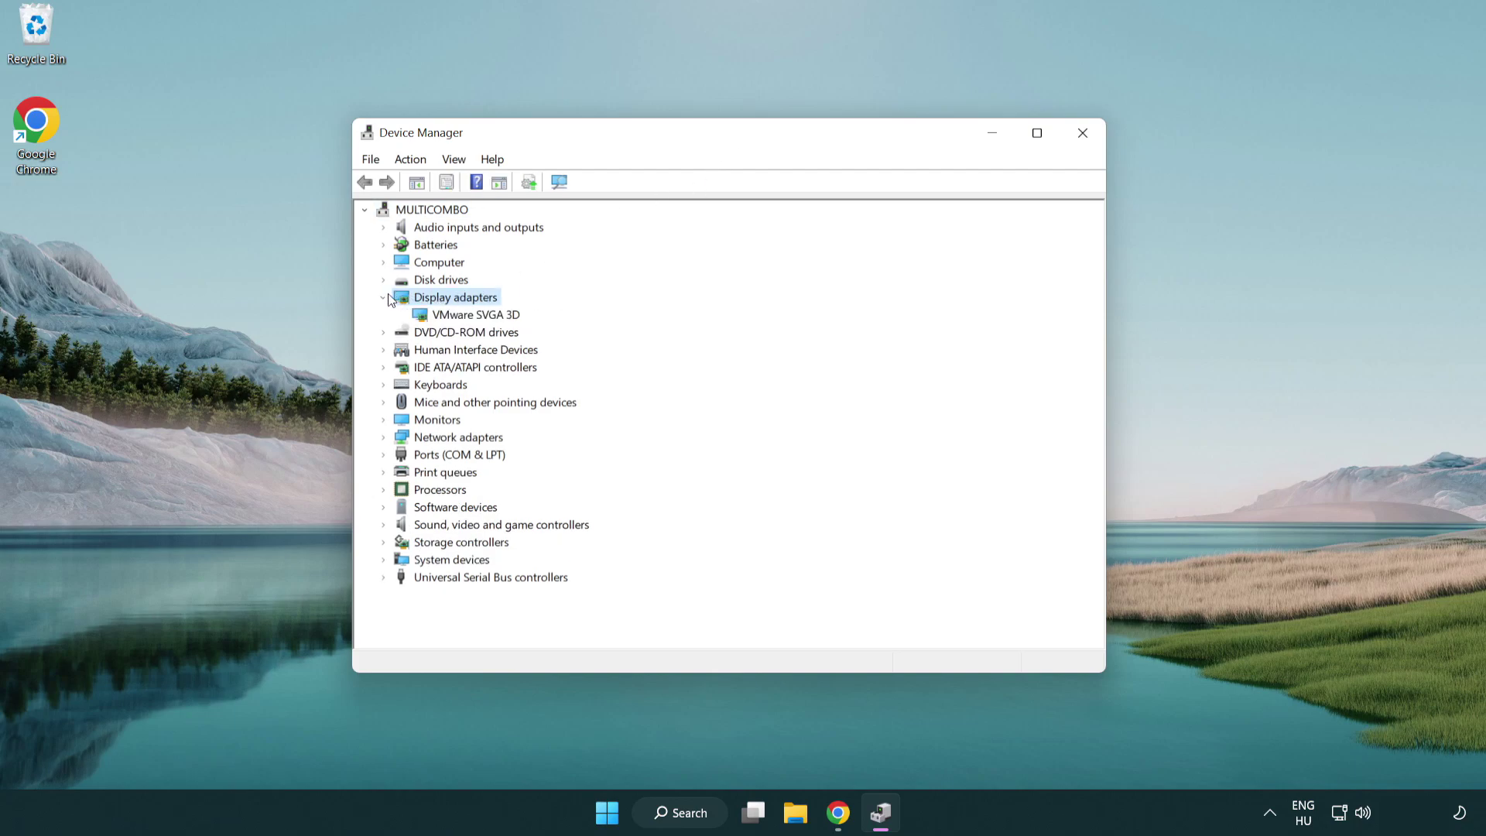
pyautogui.click(427, 313)
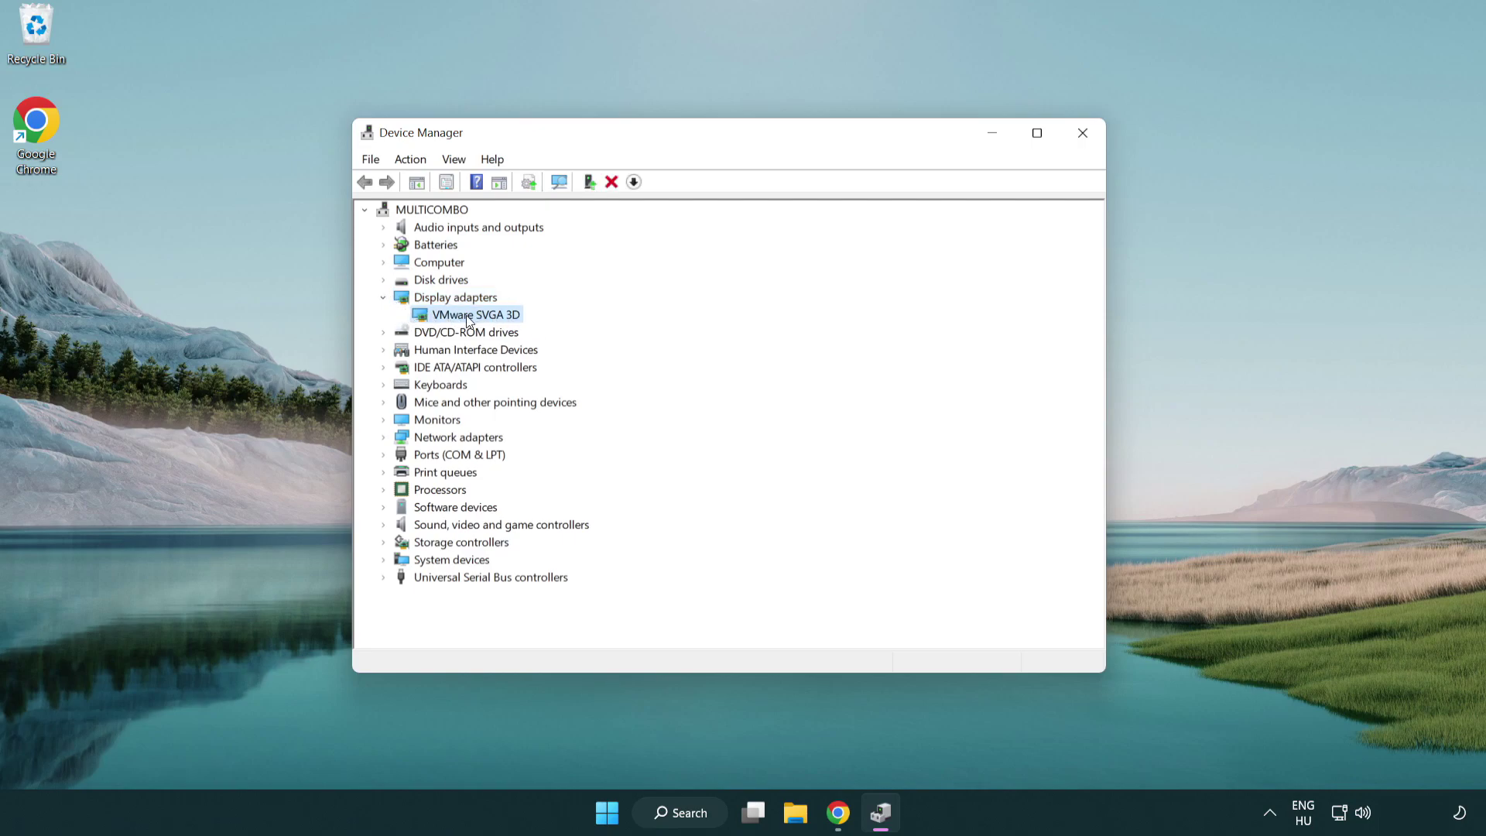
# Search automatically for a VMware SVGA 3D driver, confirm the best one is installed, and exit
pyautogui.rightClick(468, 321)
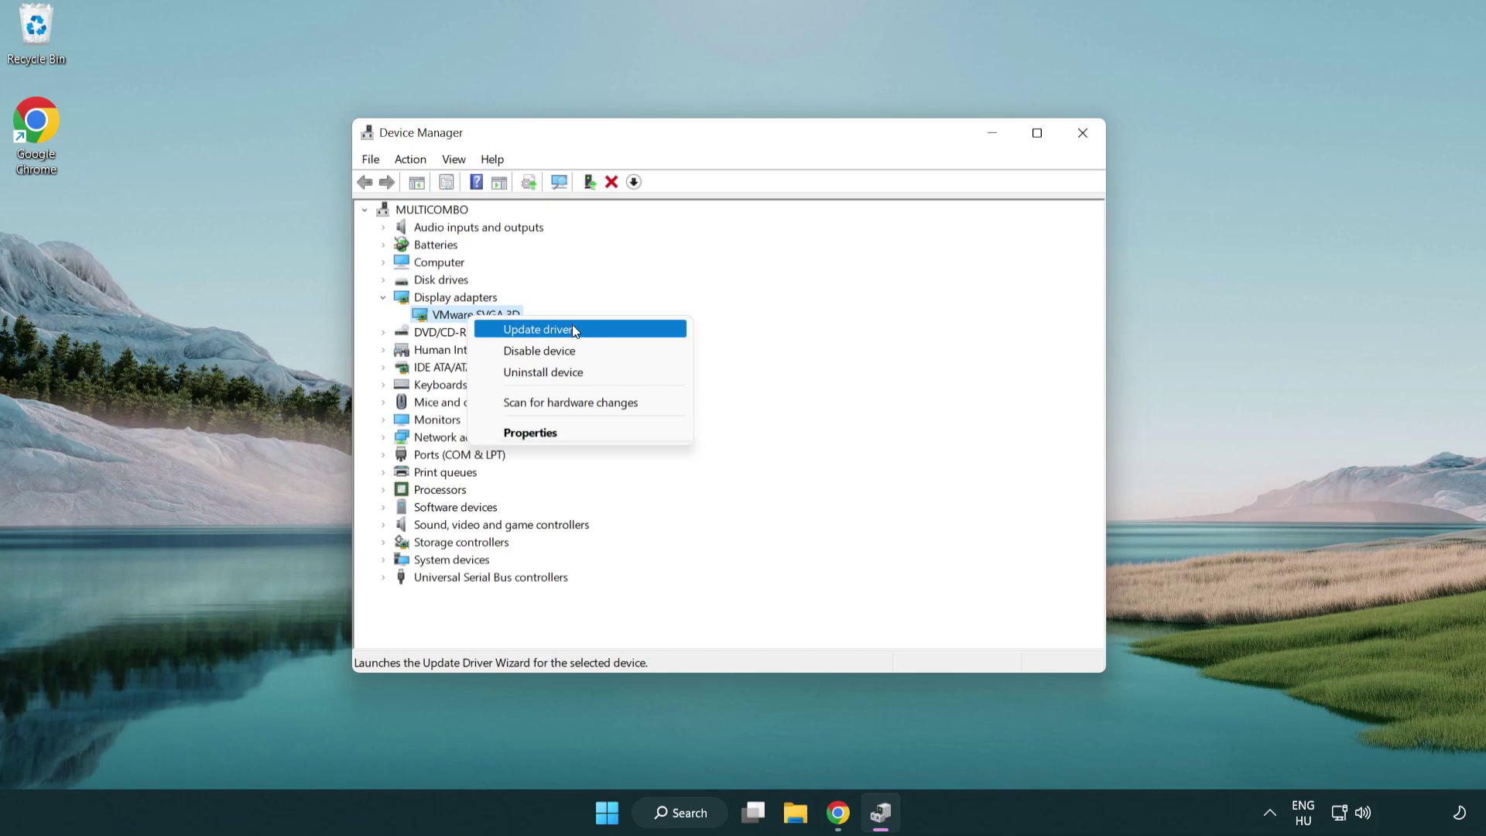
pyautogui.click(593, 331)
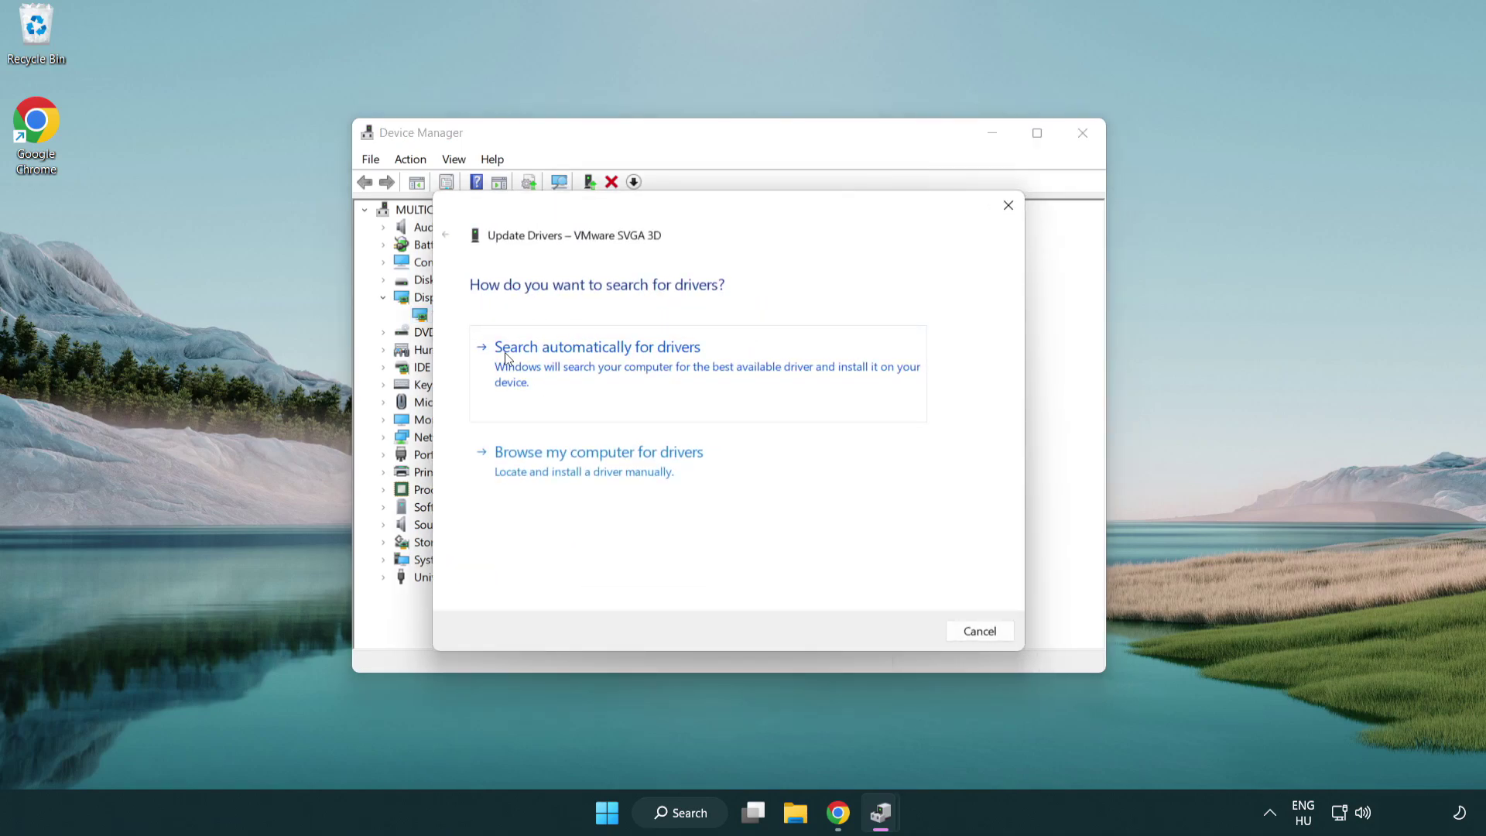
pyautogui.click(608, 364)
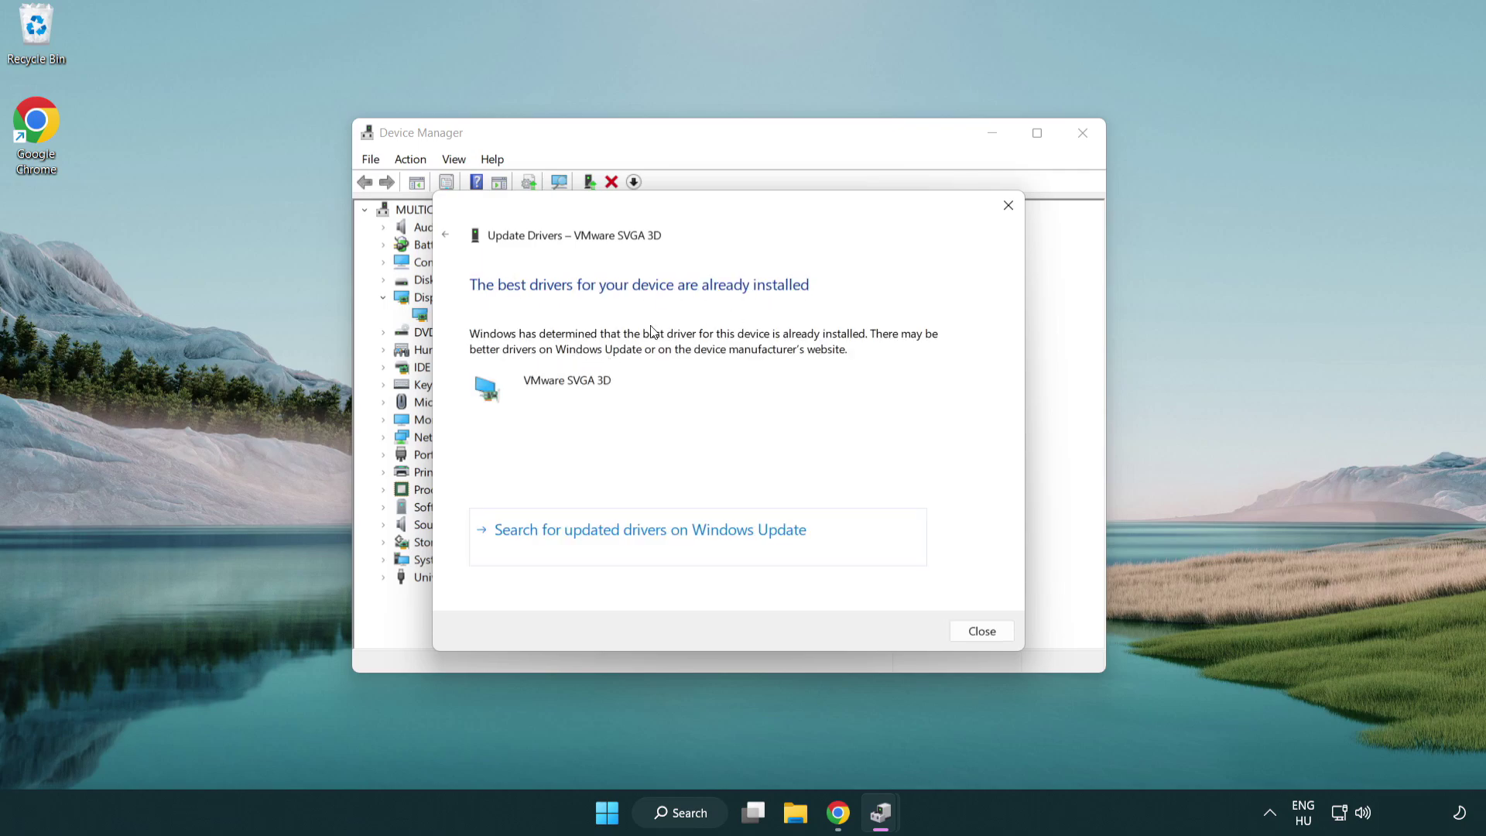
pyautogui.click(977, 632)
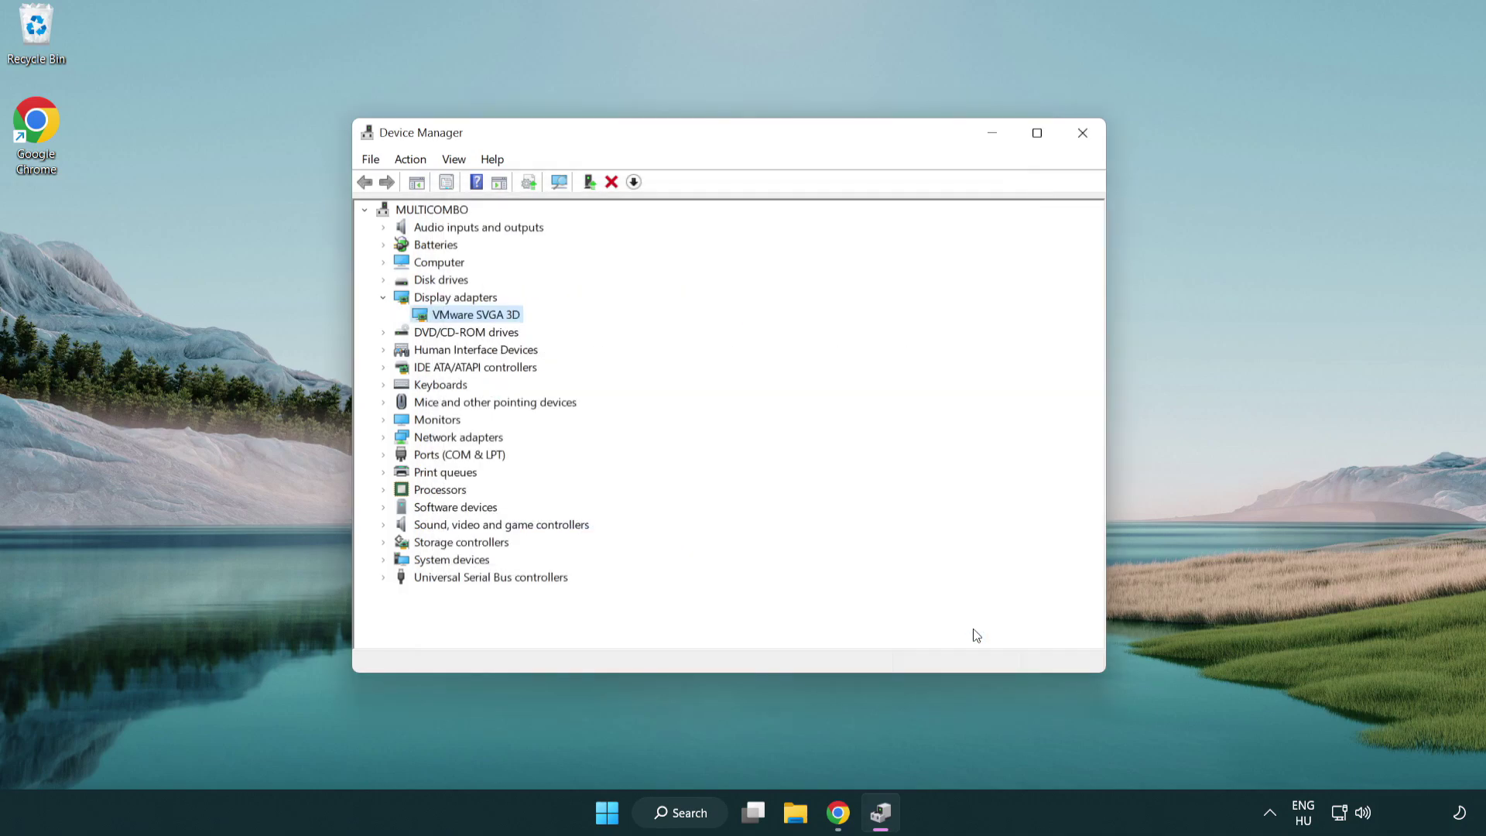
pyautogui.click(1081, 137)
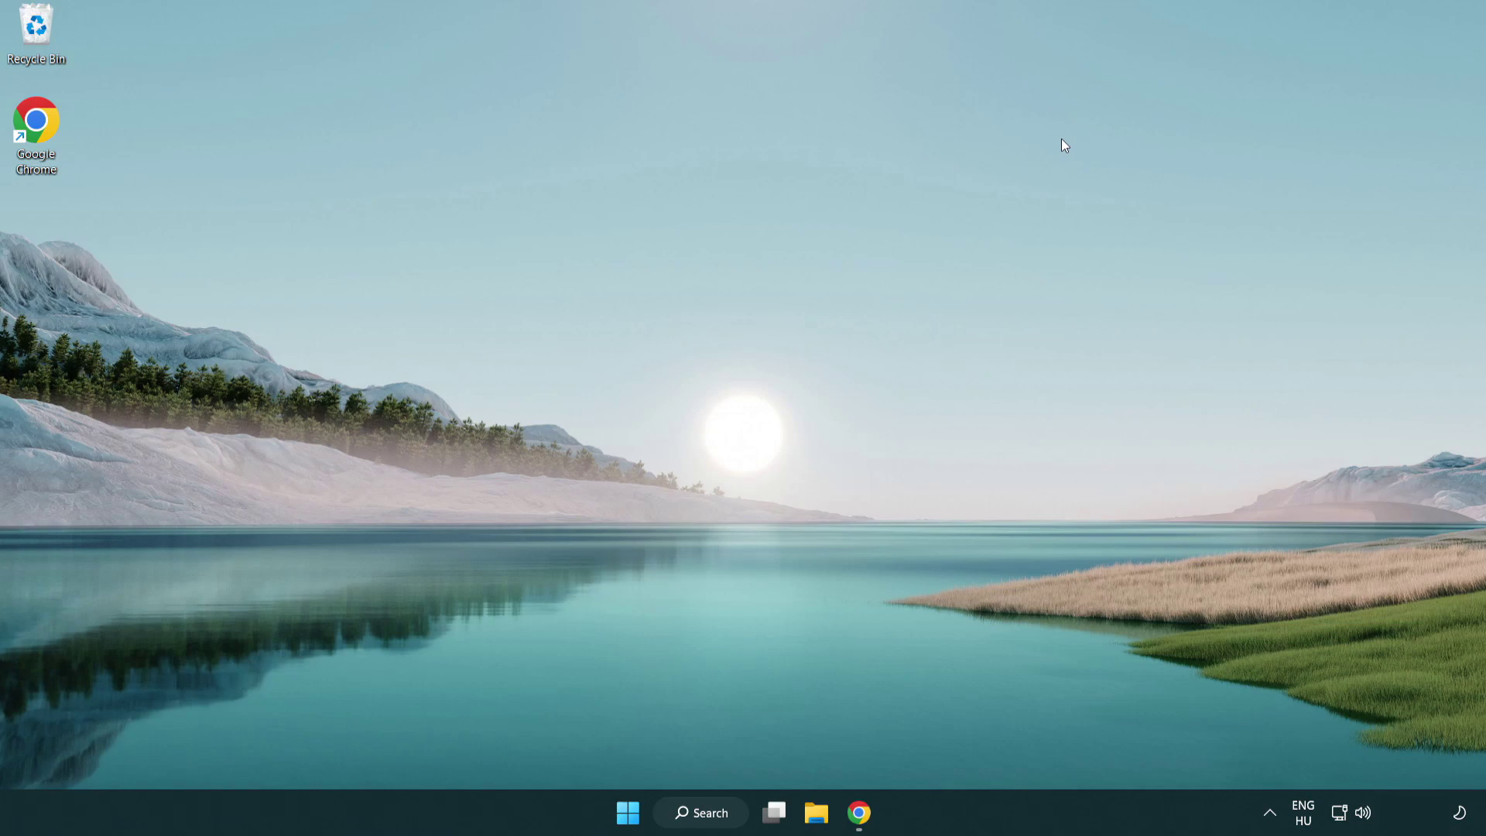
# Turn on Game Mode and switch off Xbox Game Bar's controller-button shortcut, then close Settings
pyautogui.click(709, 820)
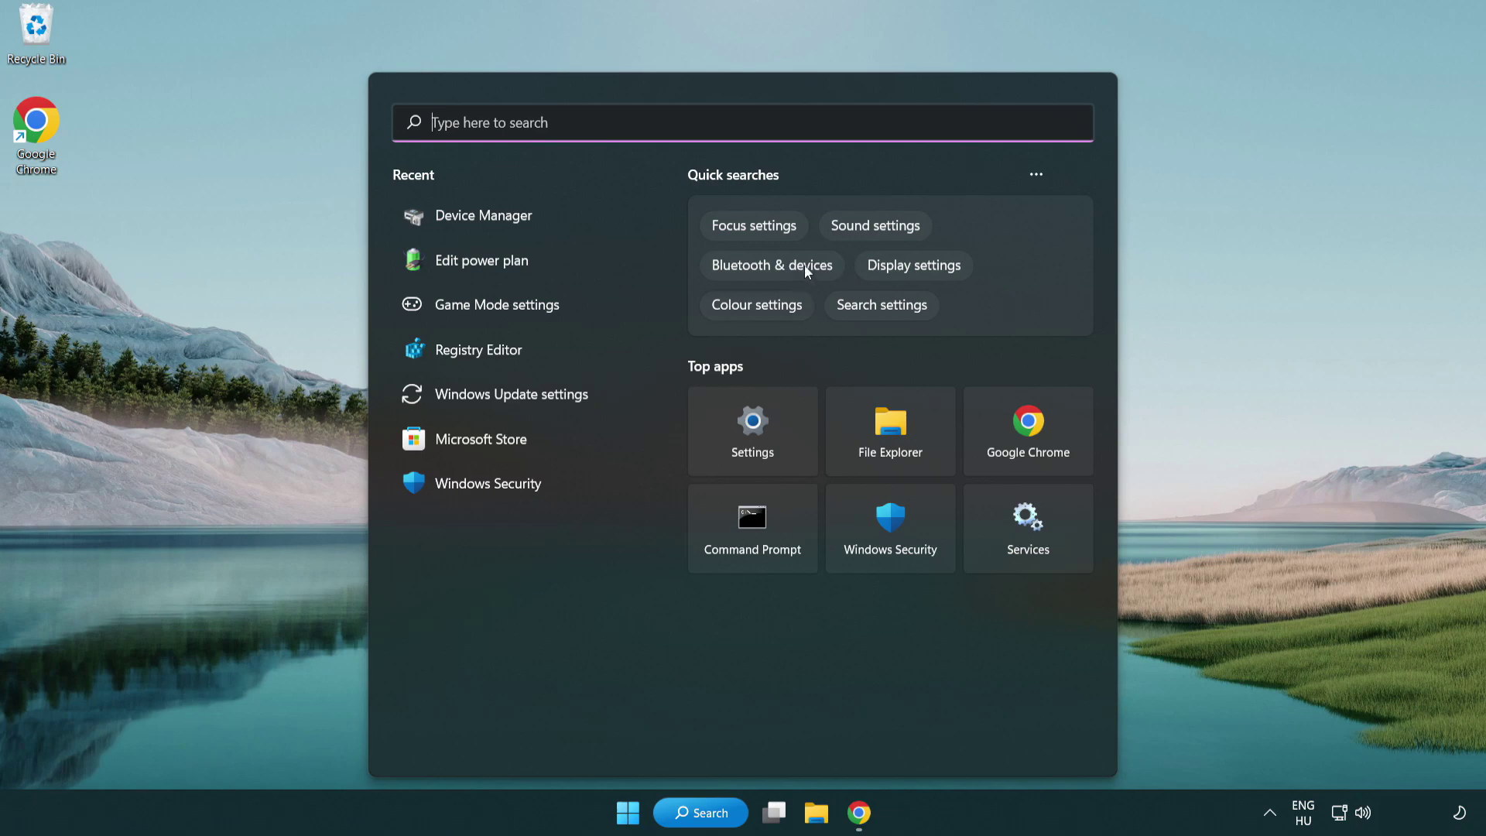
pyautogui.write('game mode')
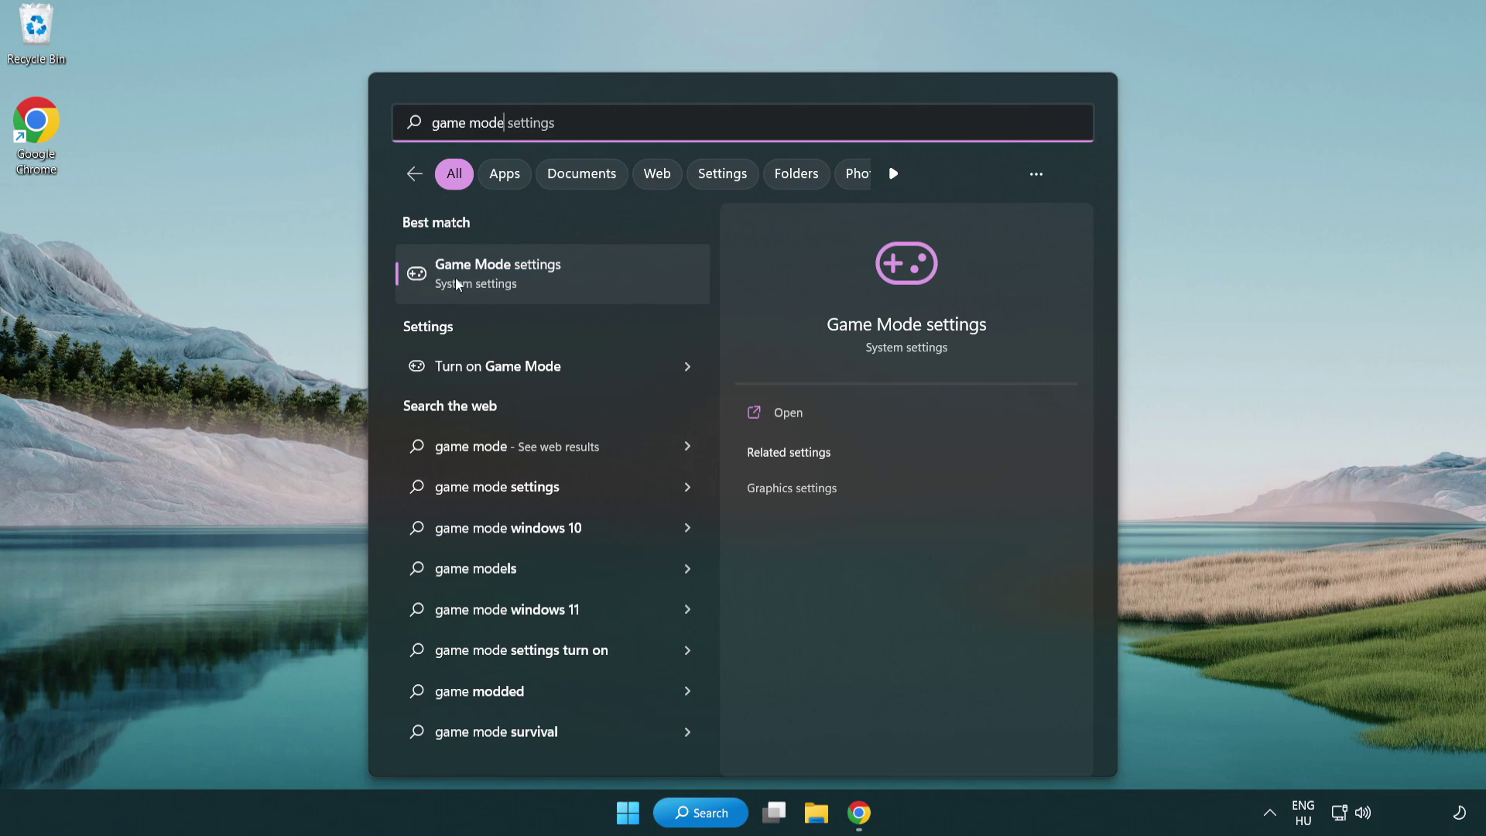
pyautogui.click(560, 283)
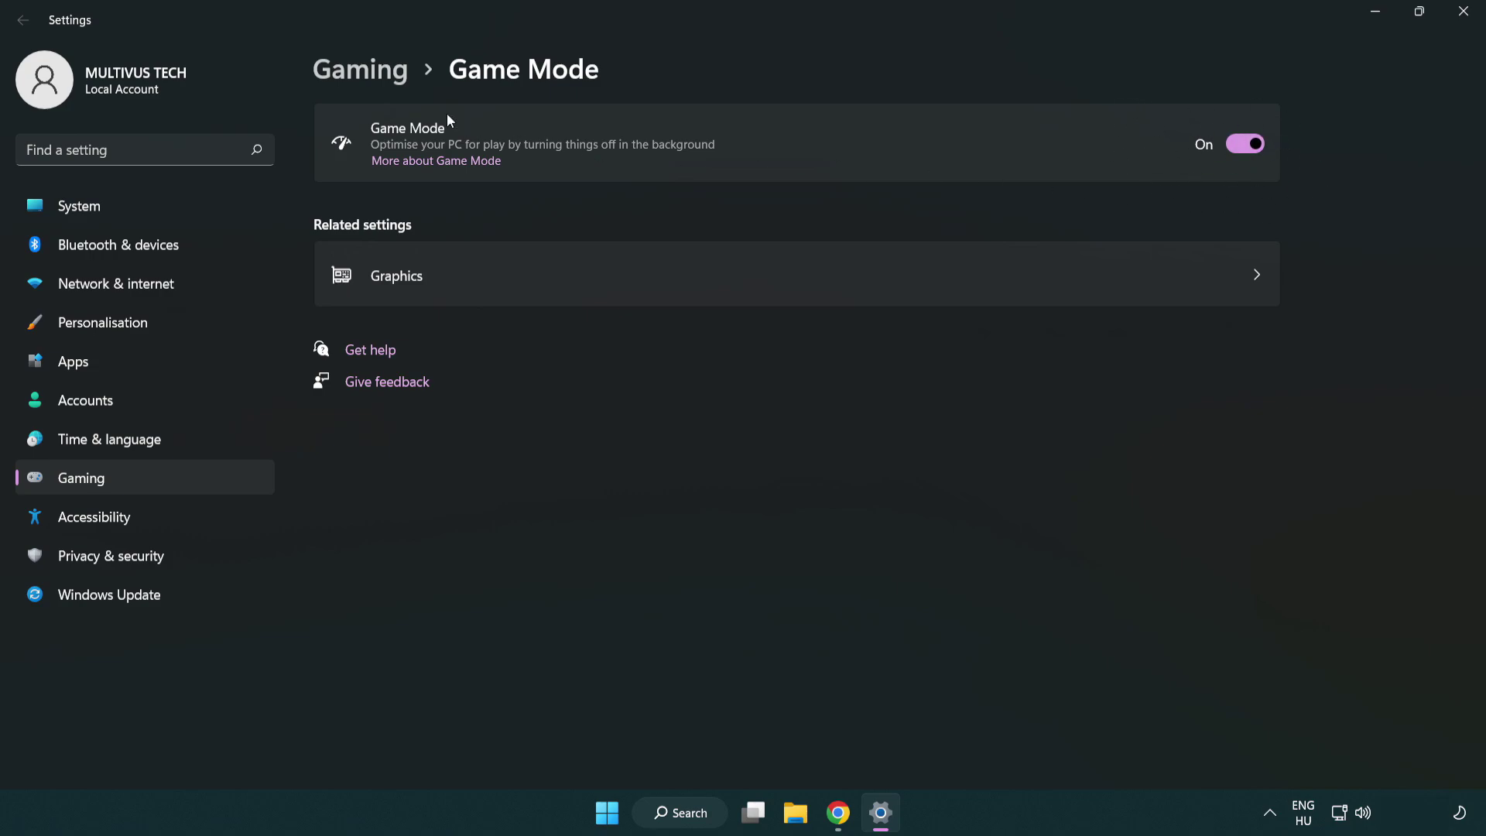
pyautogui.click(383, 80)
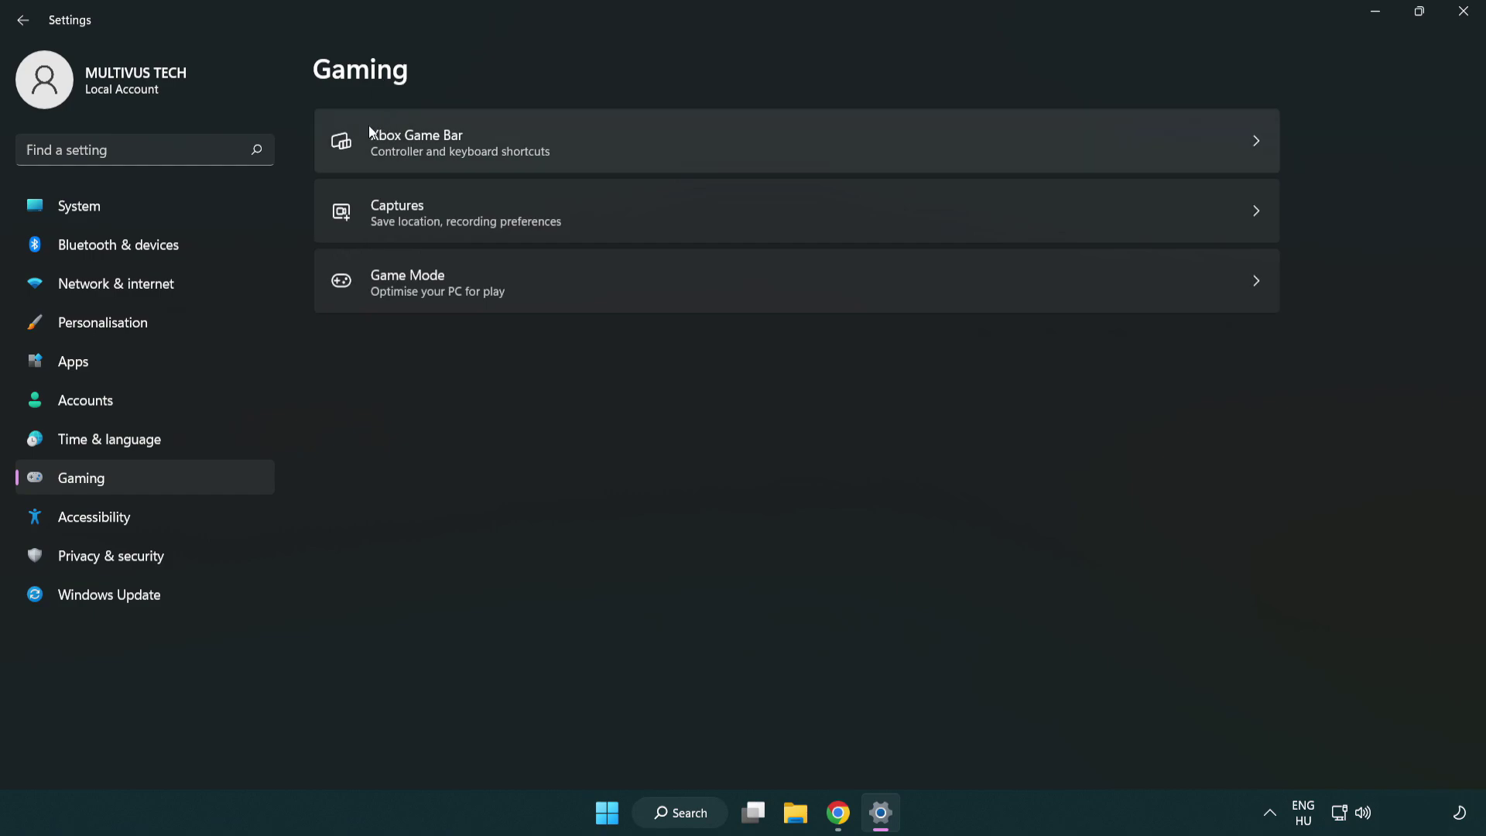
pyautogui.click(659, 144)
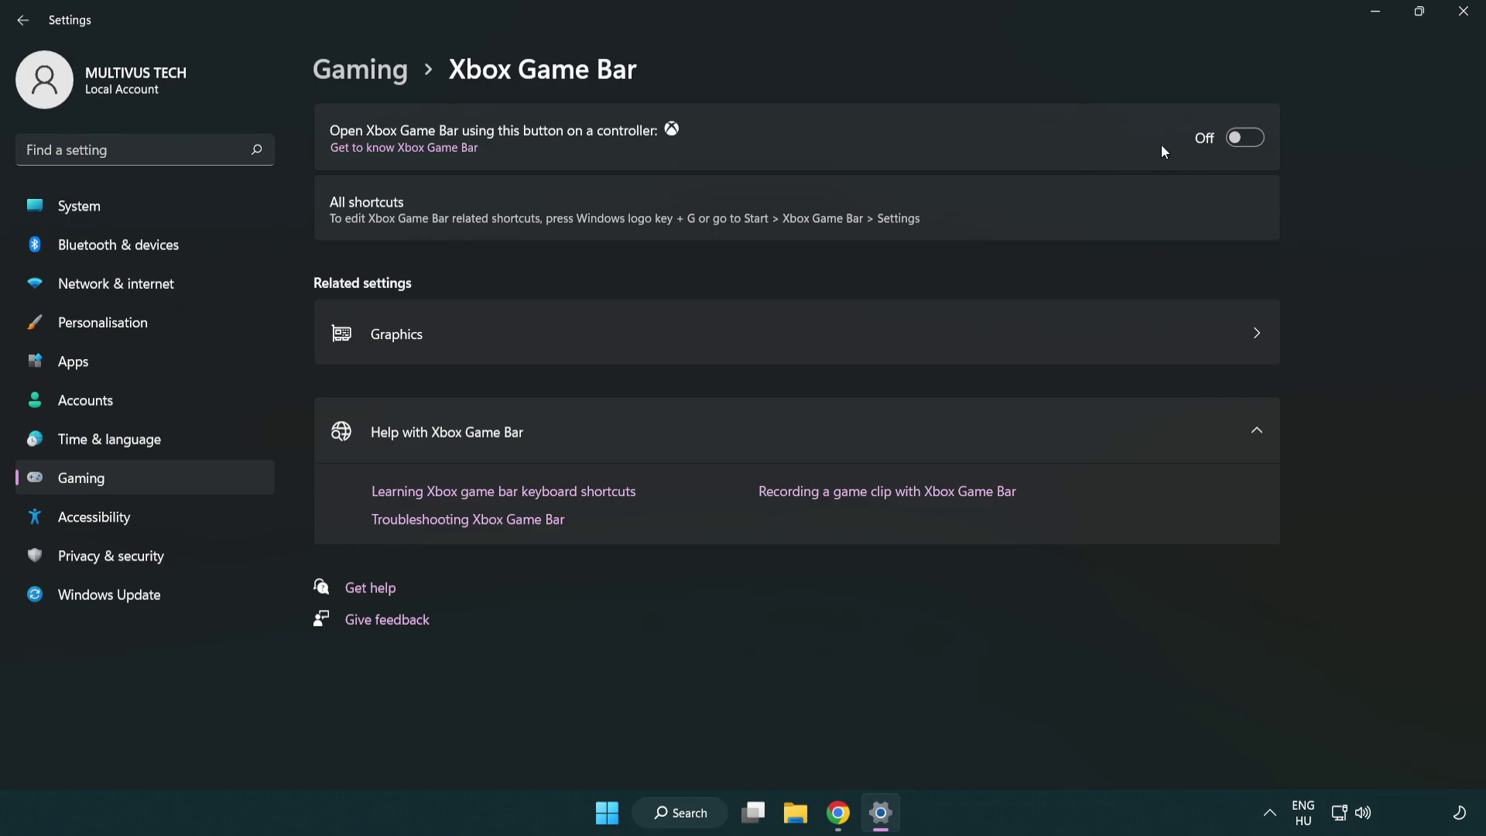
pyautogui.click(1464, 12)
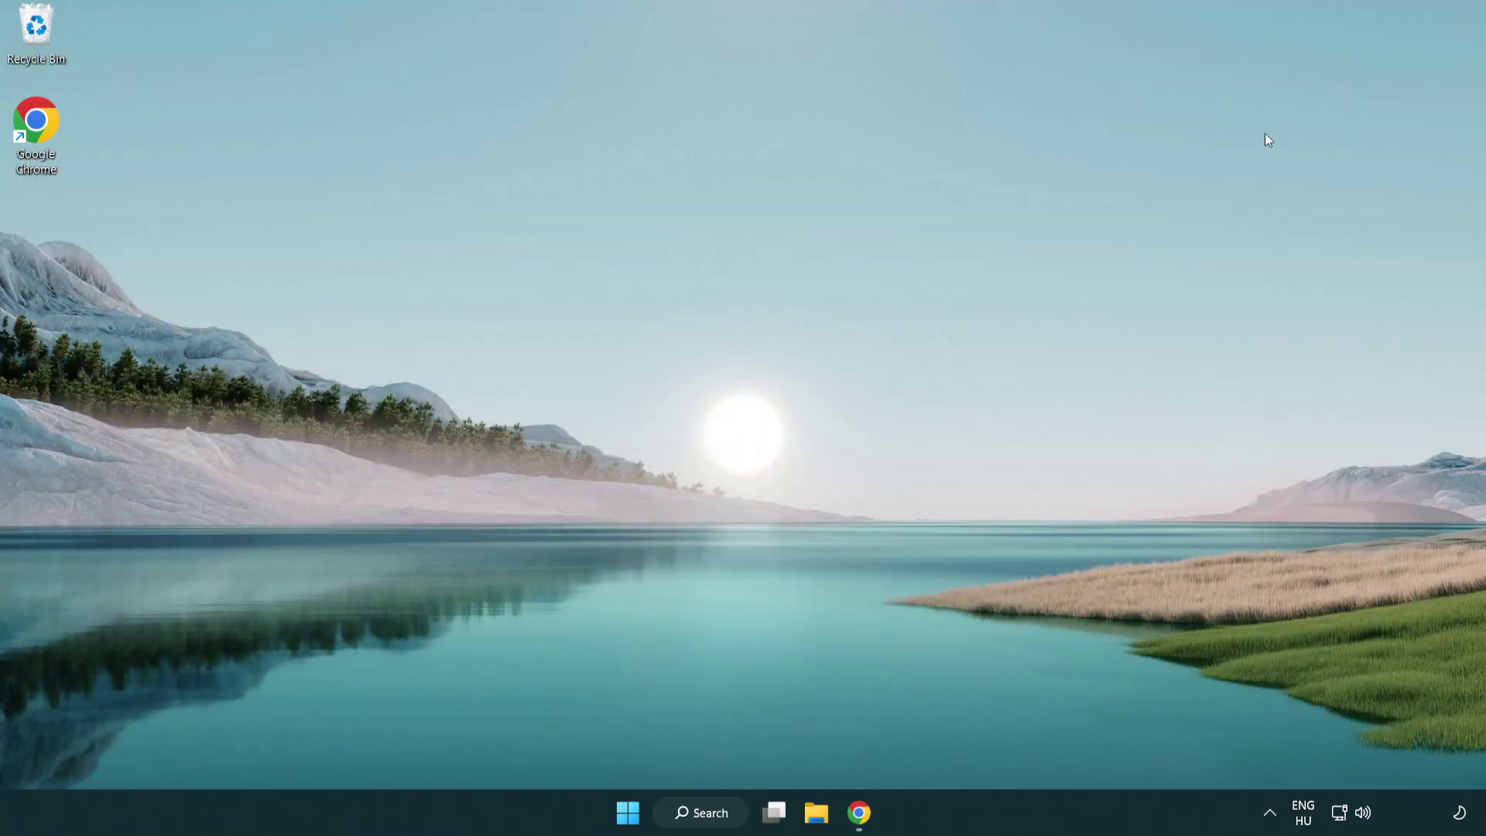
# Open Task Manager and end the Google Chrome processes
pyautogui.rightClick(628, 810)
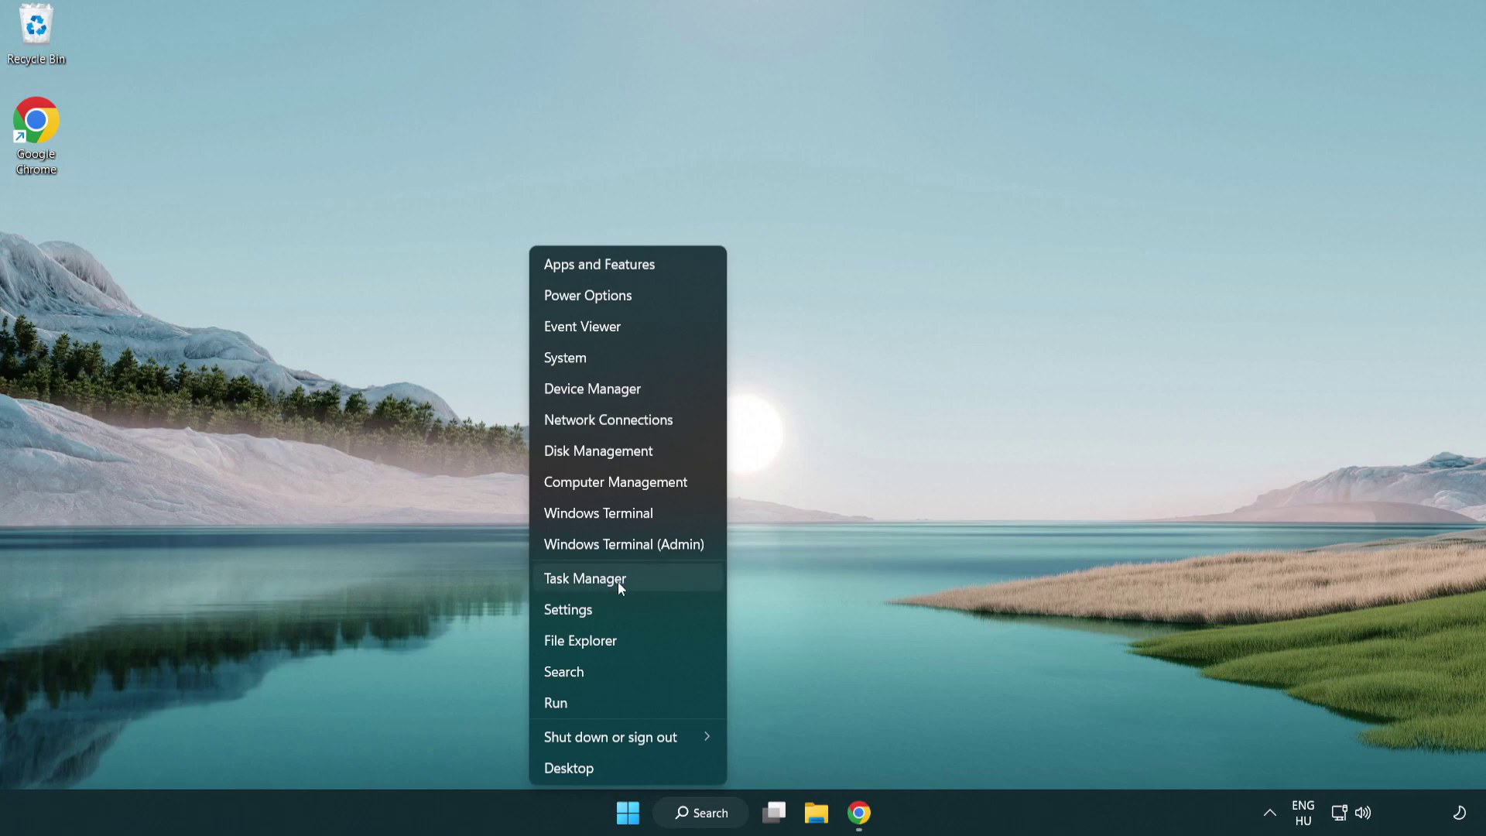
pyautogui.click(655, 584)
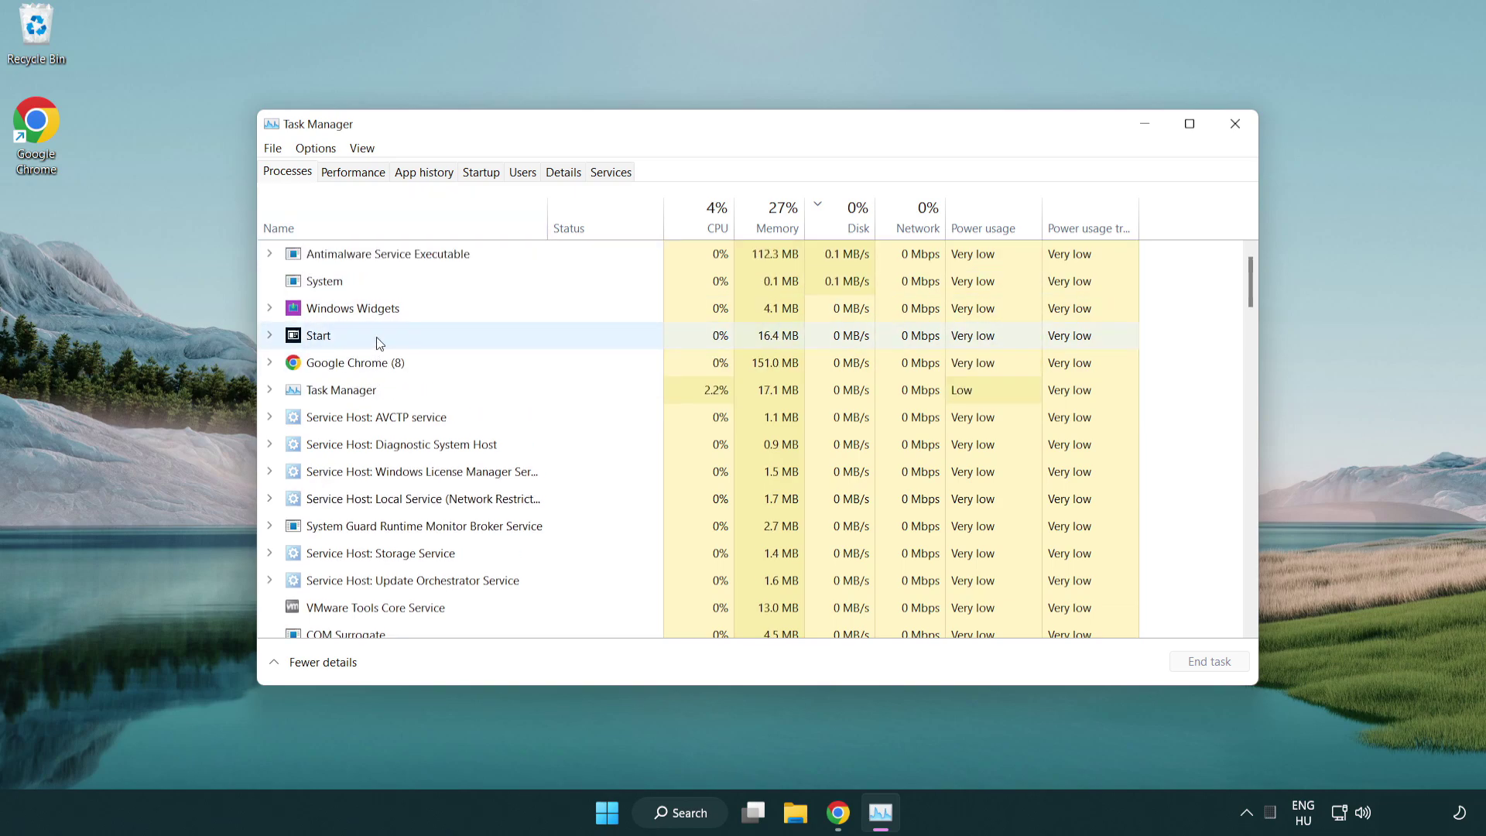
pyautogui.click(379, 363)
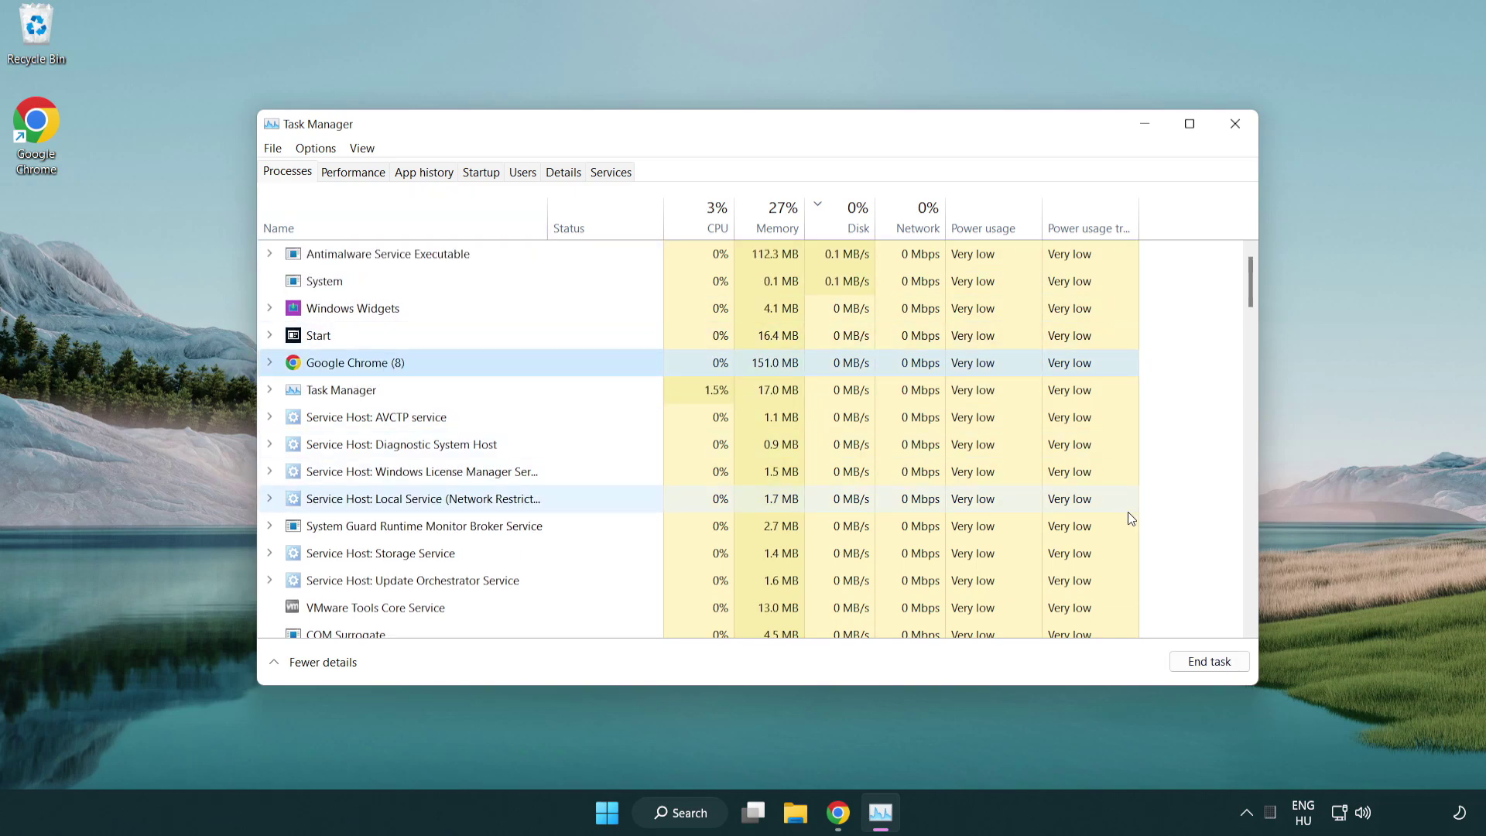
pyautogui.click(1212, 664)
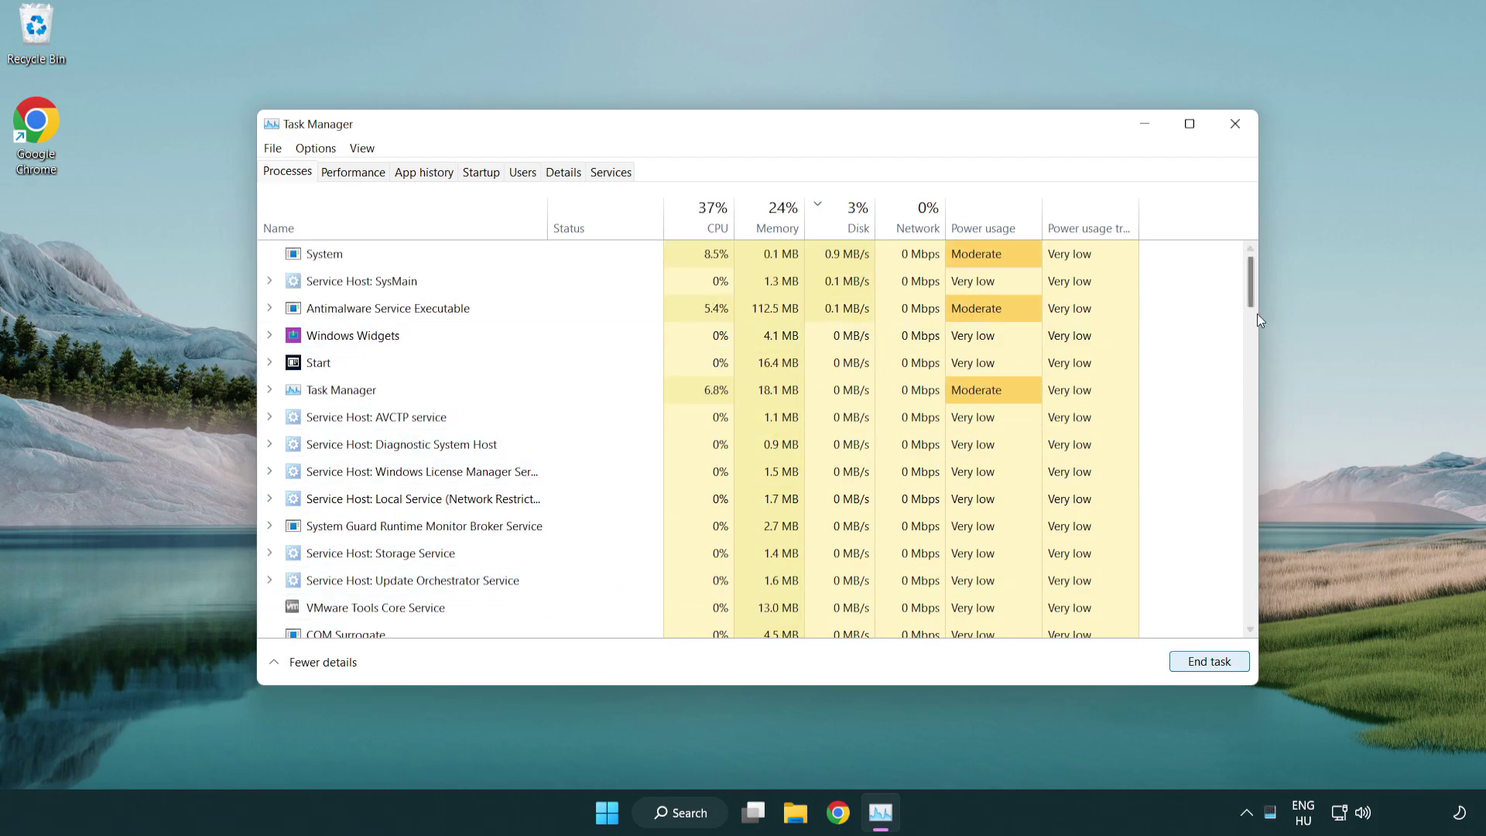
pyautogui.moveTo(1254, 295)
pyautogui.mouseDown()
pyautogui.moveTo(1251, 518)
pyautogui.moveTo(1244, 281)
pyautogui.mouseUp()
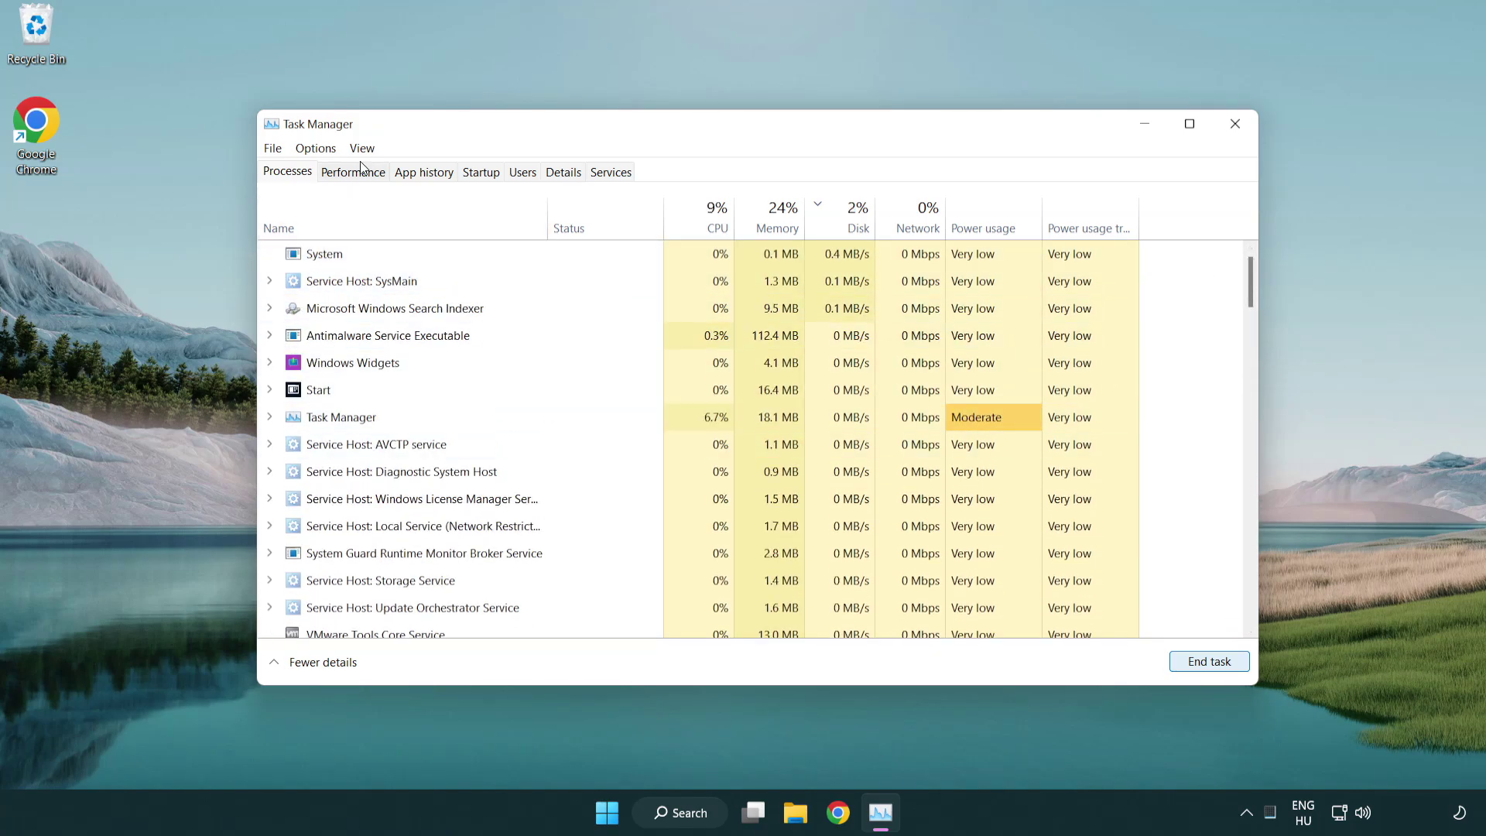
# Disable Cortana, Phone Link and Terminal as startup apps, then close Task Manager
pyautogui.click(489, 175)
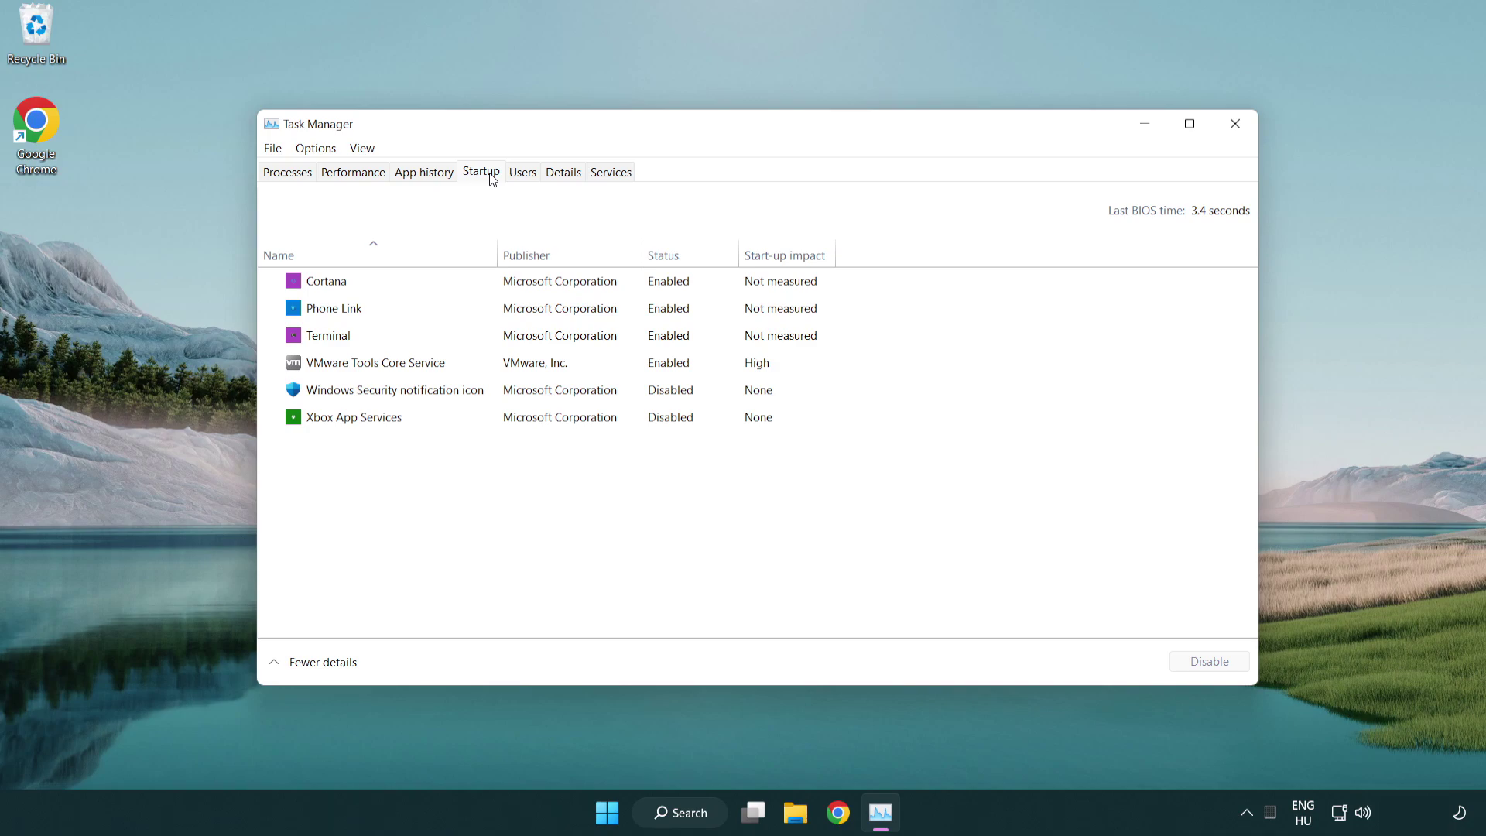
pyautogui.click(532, 282)
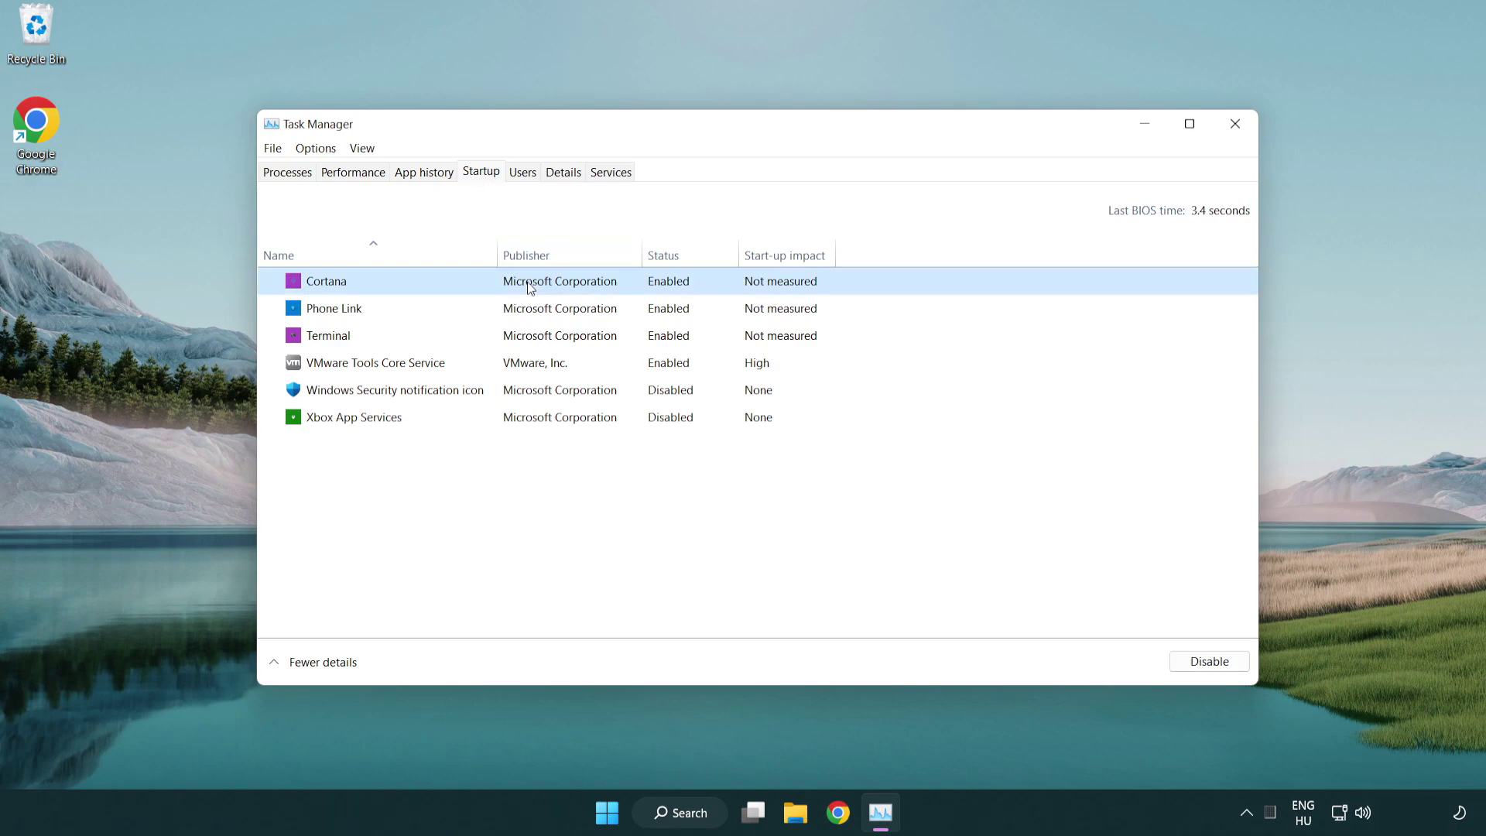
pyautogui.click(1209, 661)
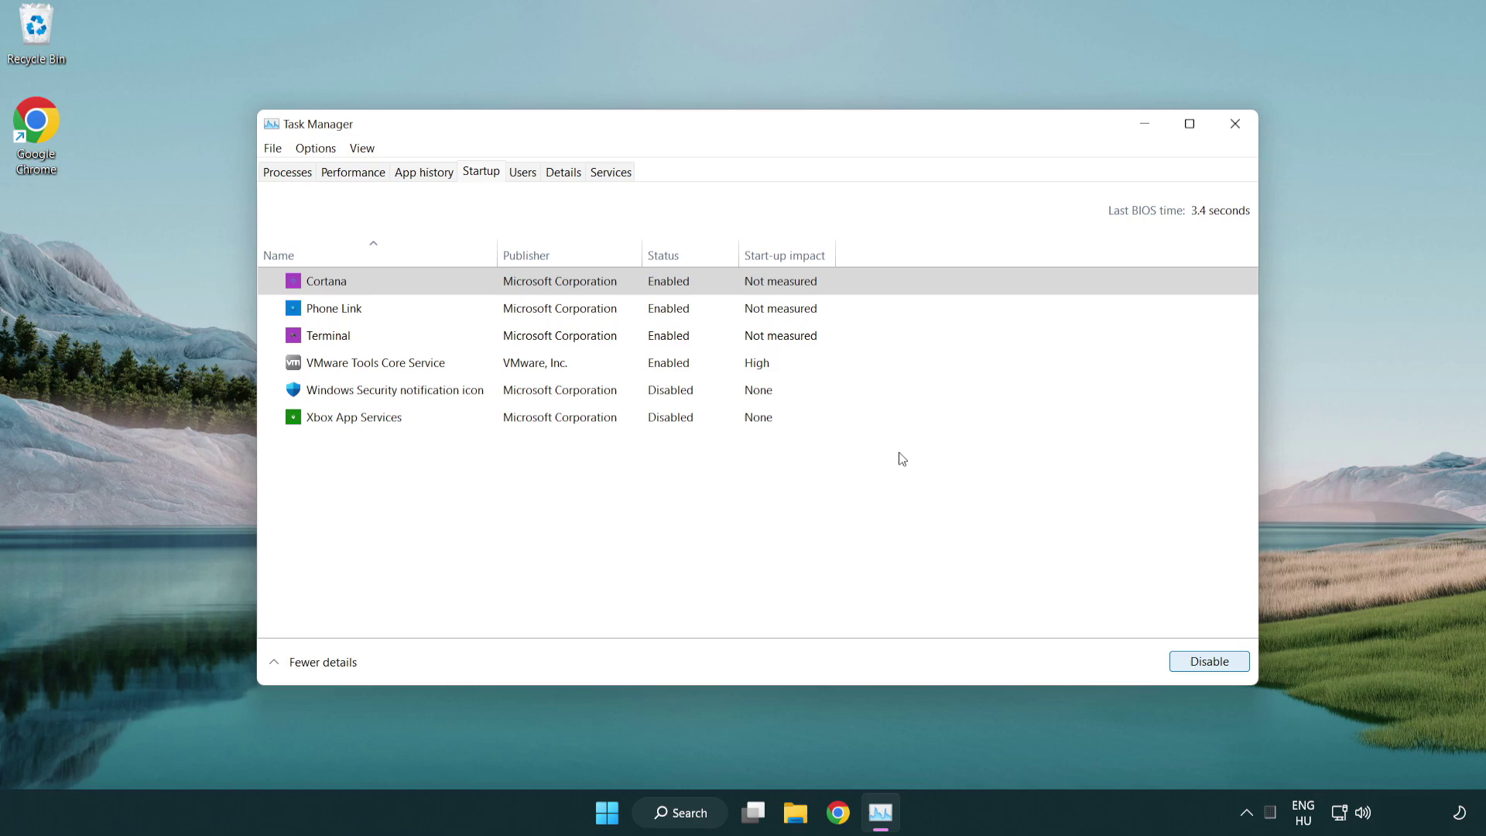
pyautogui.click(590, 310)
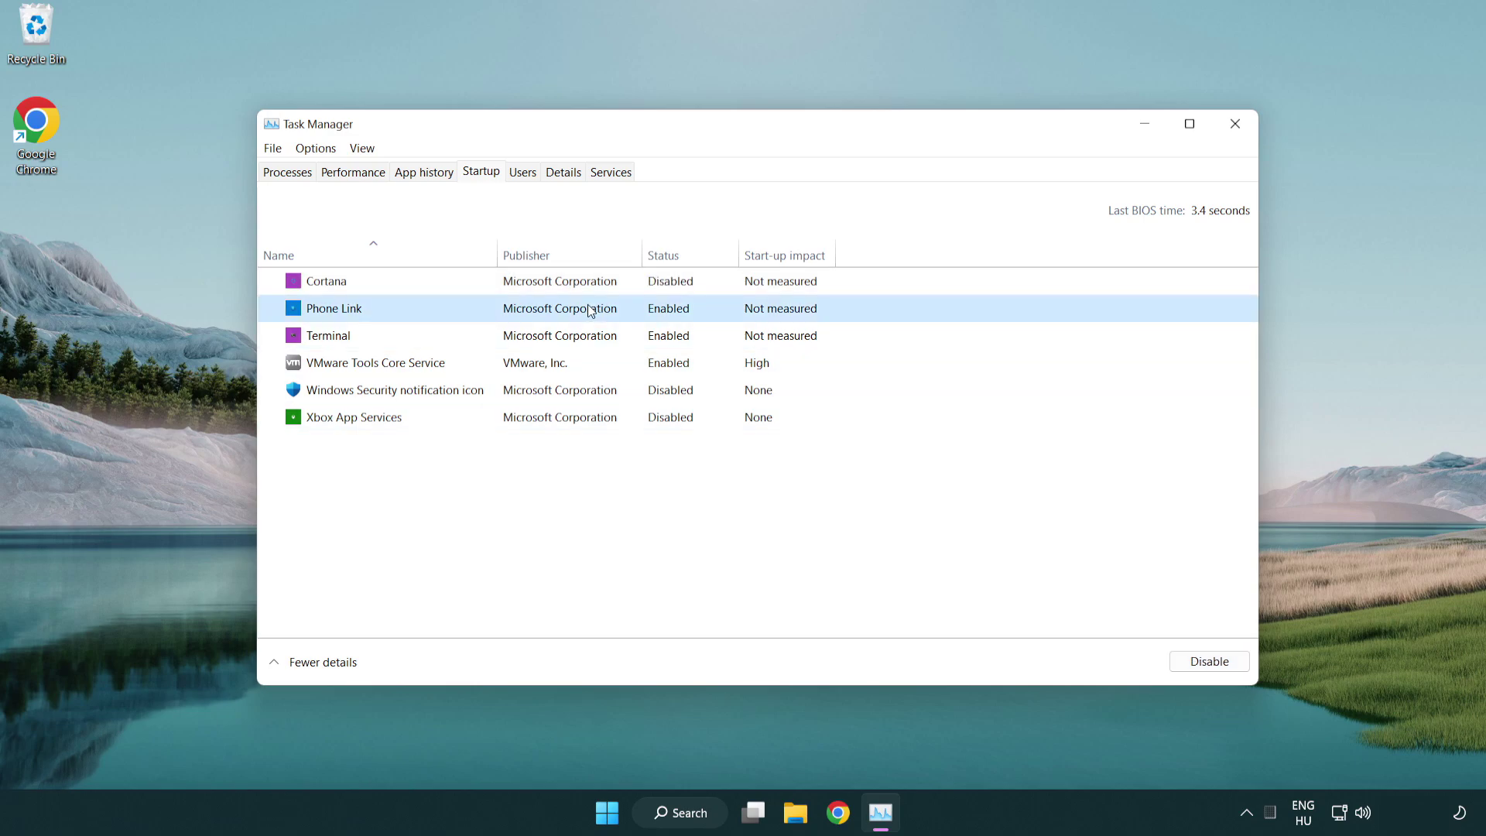
pyautogui.click(1198, 659)
pyautogui.click(505, 342)
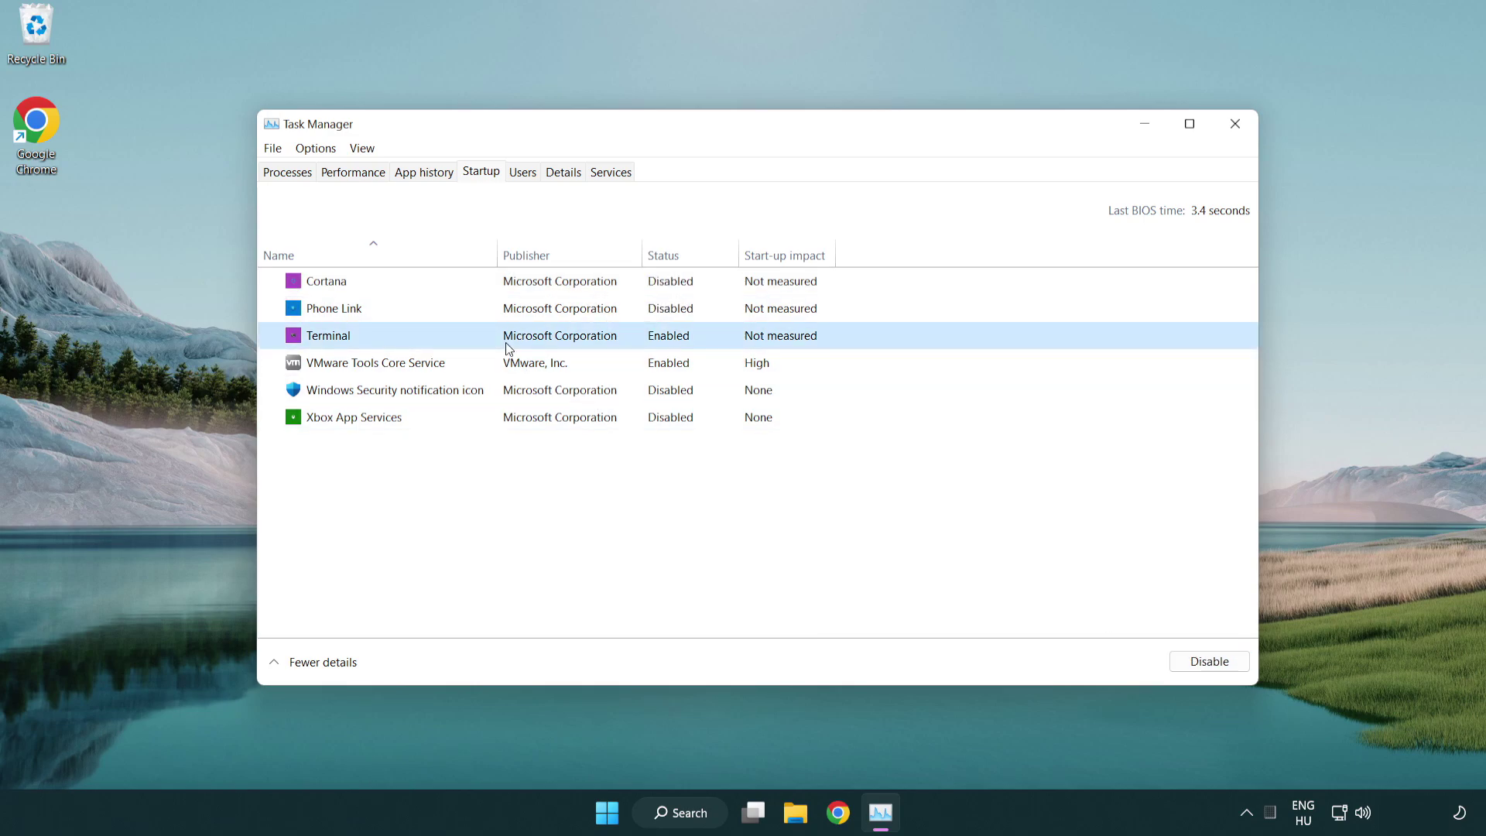
pyautogui.click(1237, 667)
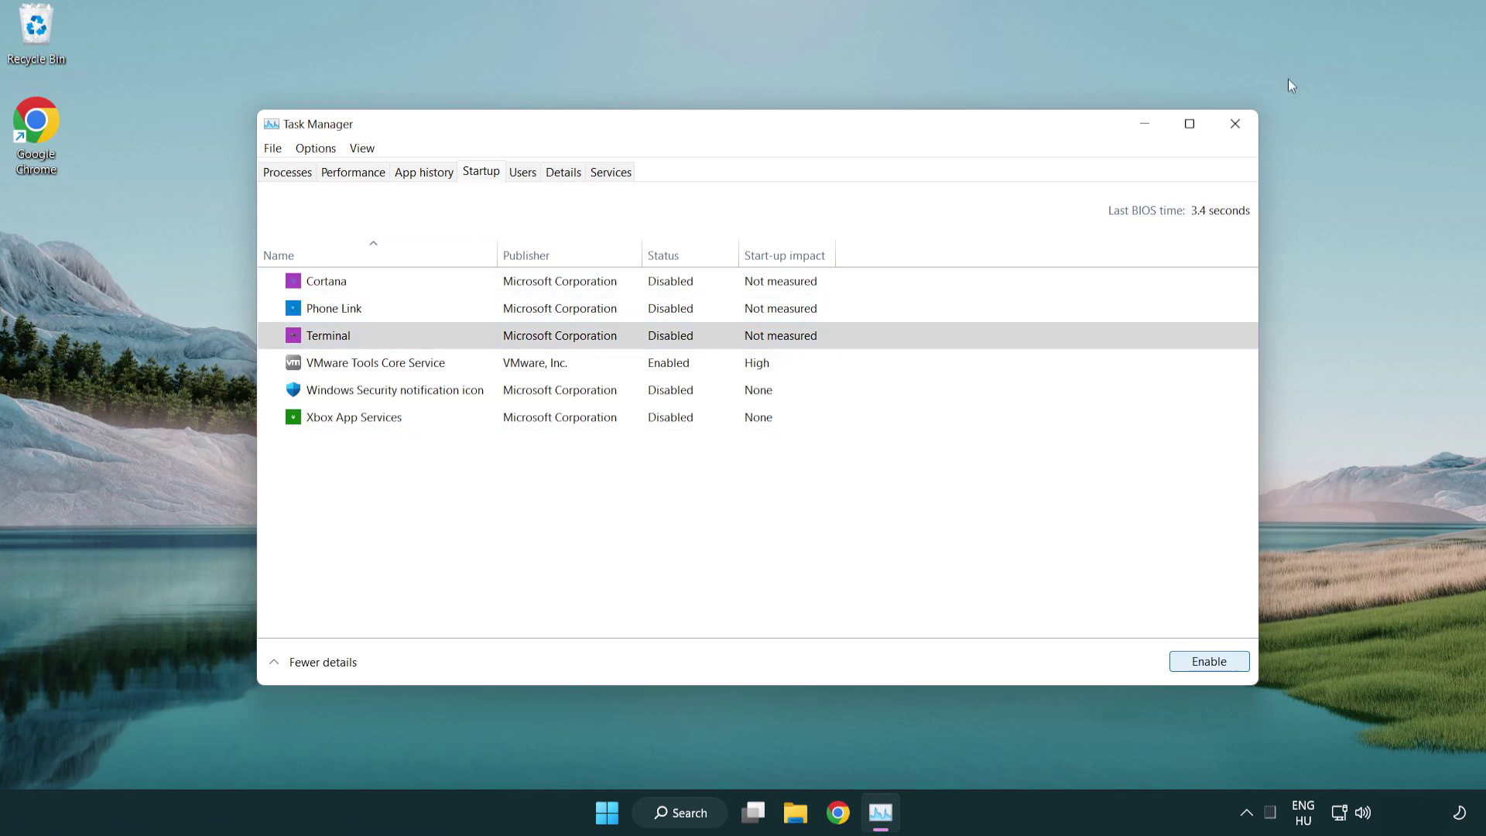
pyautogui.click(1235, 124)
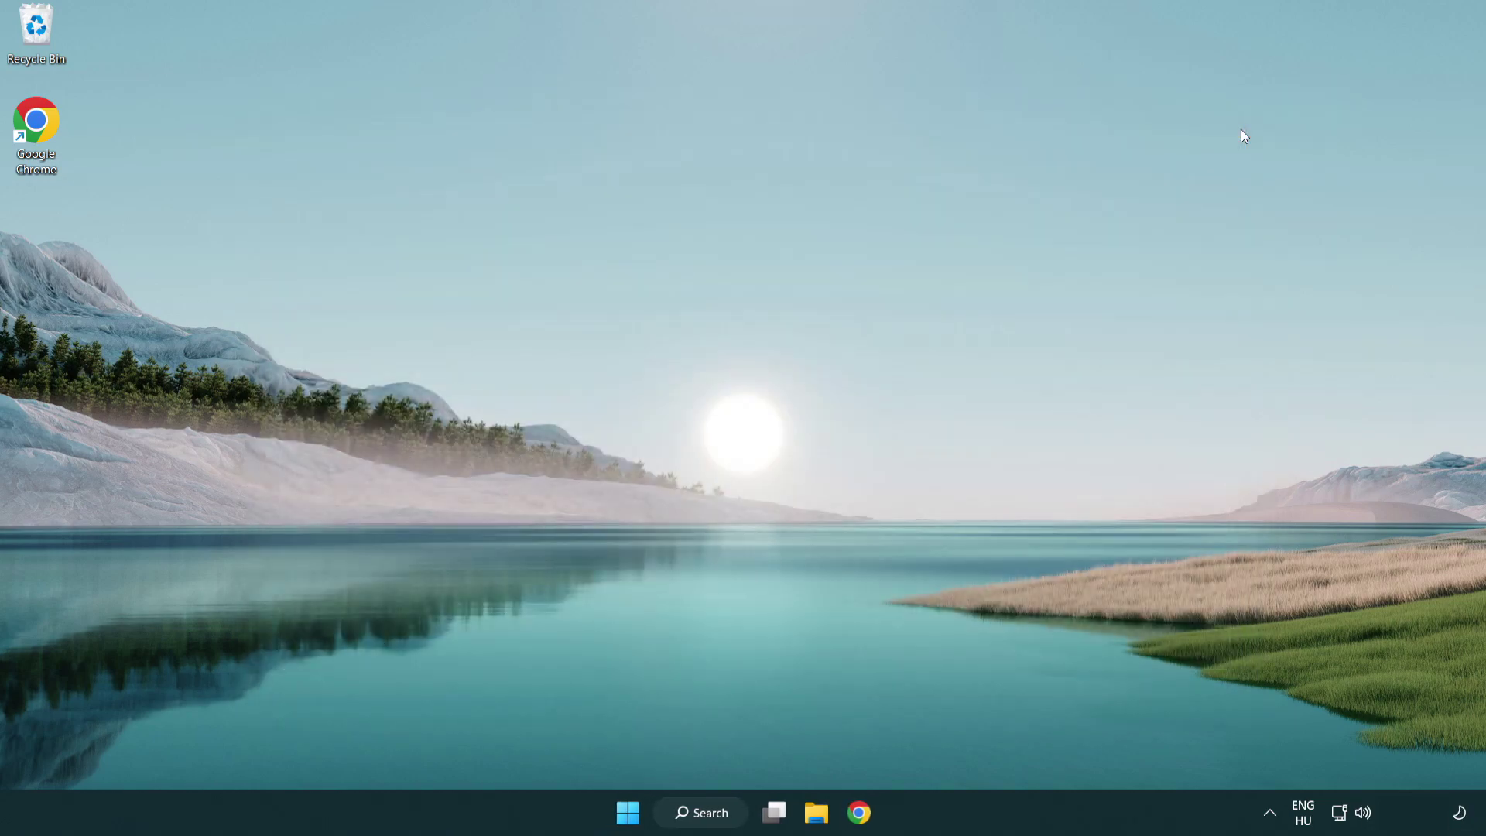
# Run Check for updates in Windows Update, confirm the PC is up to date, and close Settings
pyautogui.click(711, 812)
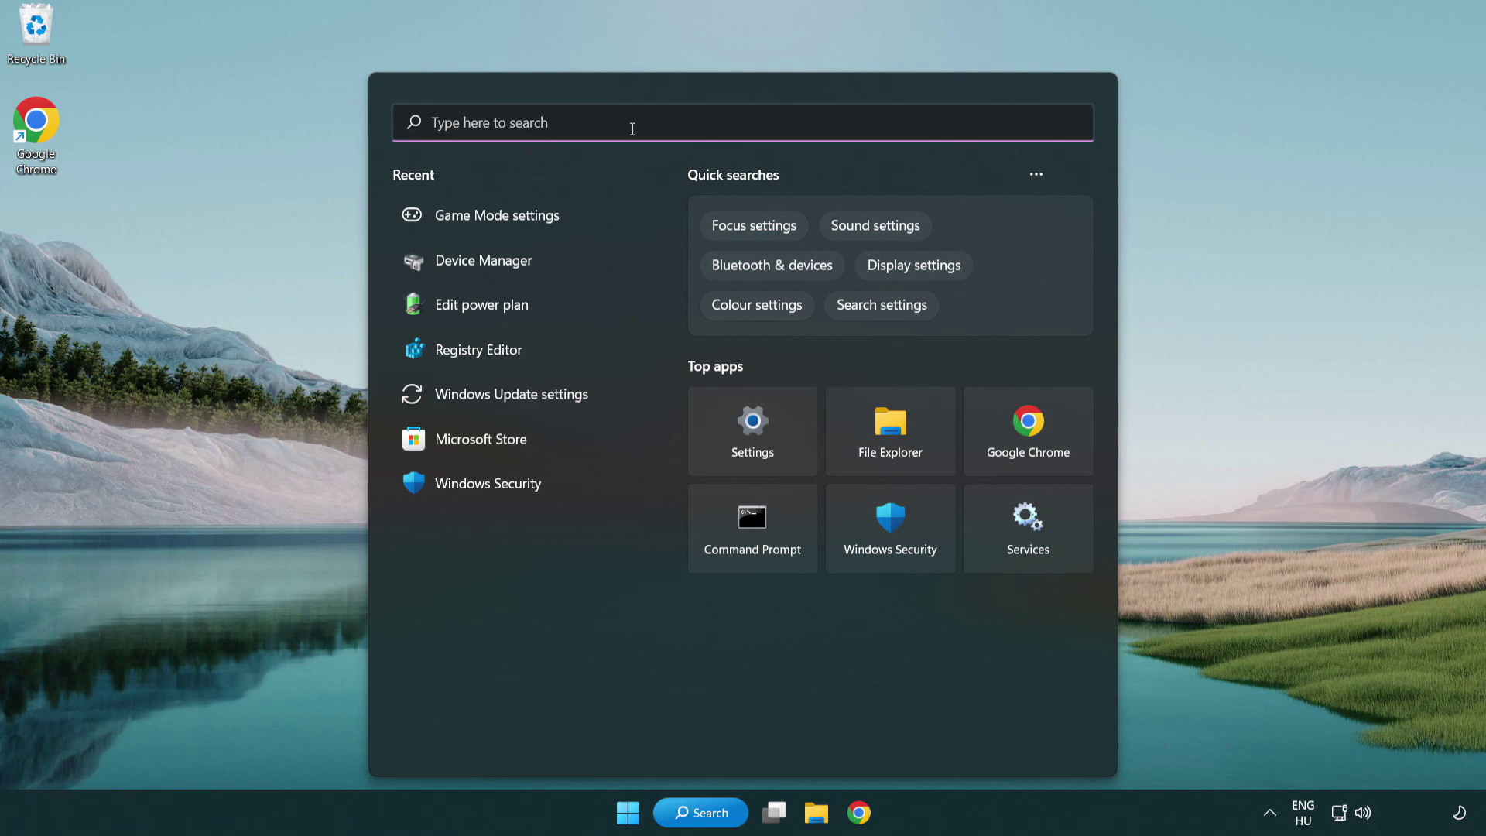
pyautogui.write('update')
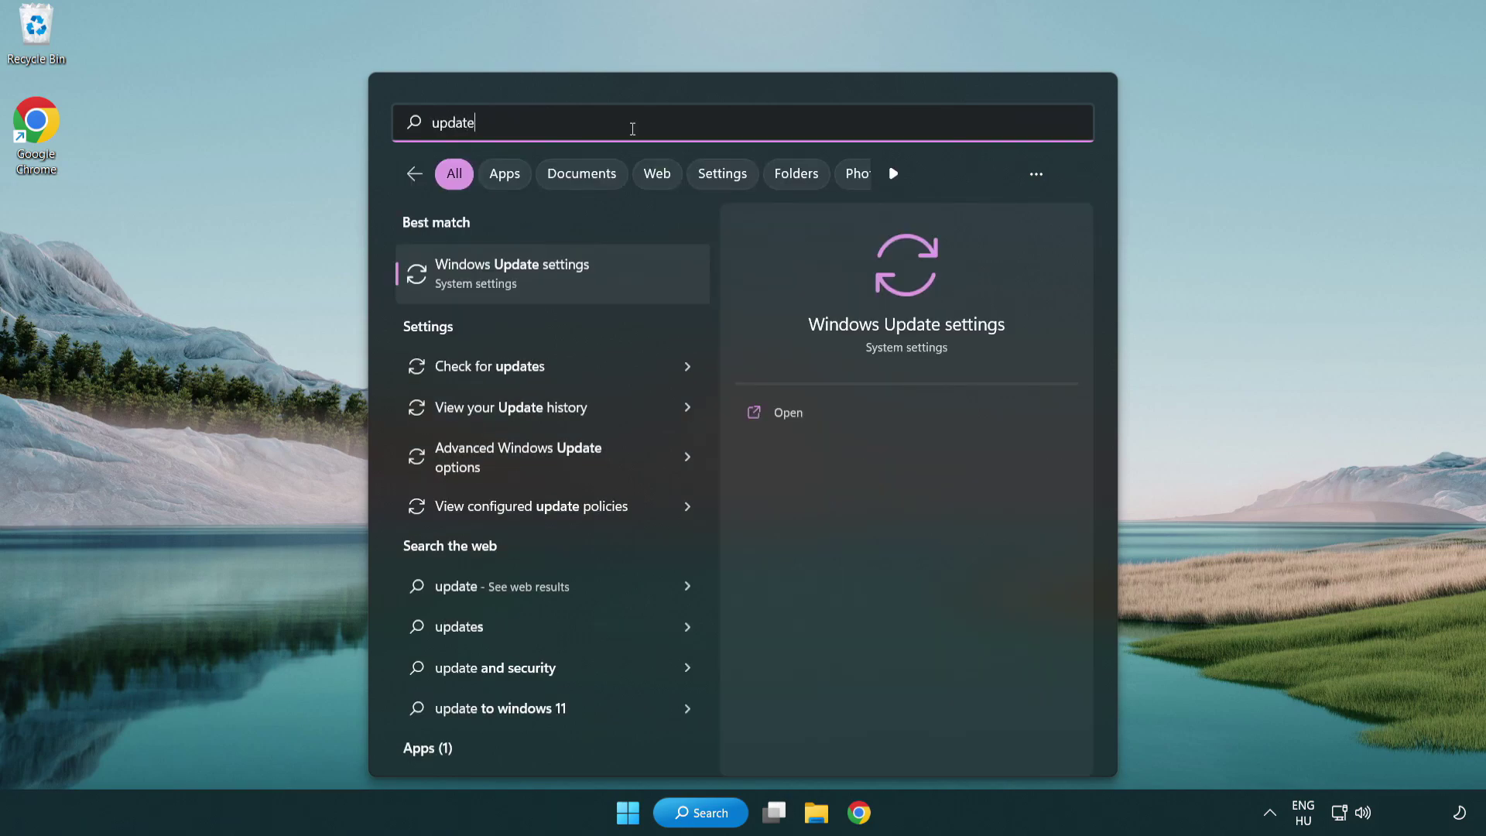
pyautogui.click(575, 281)
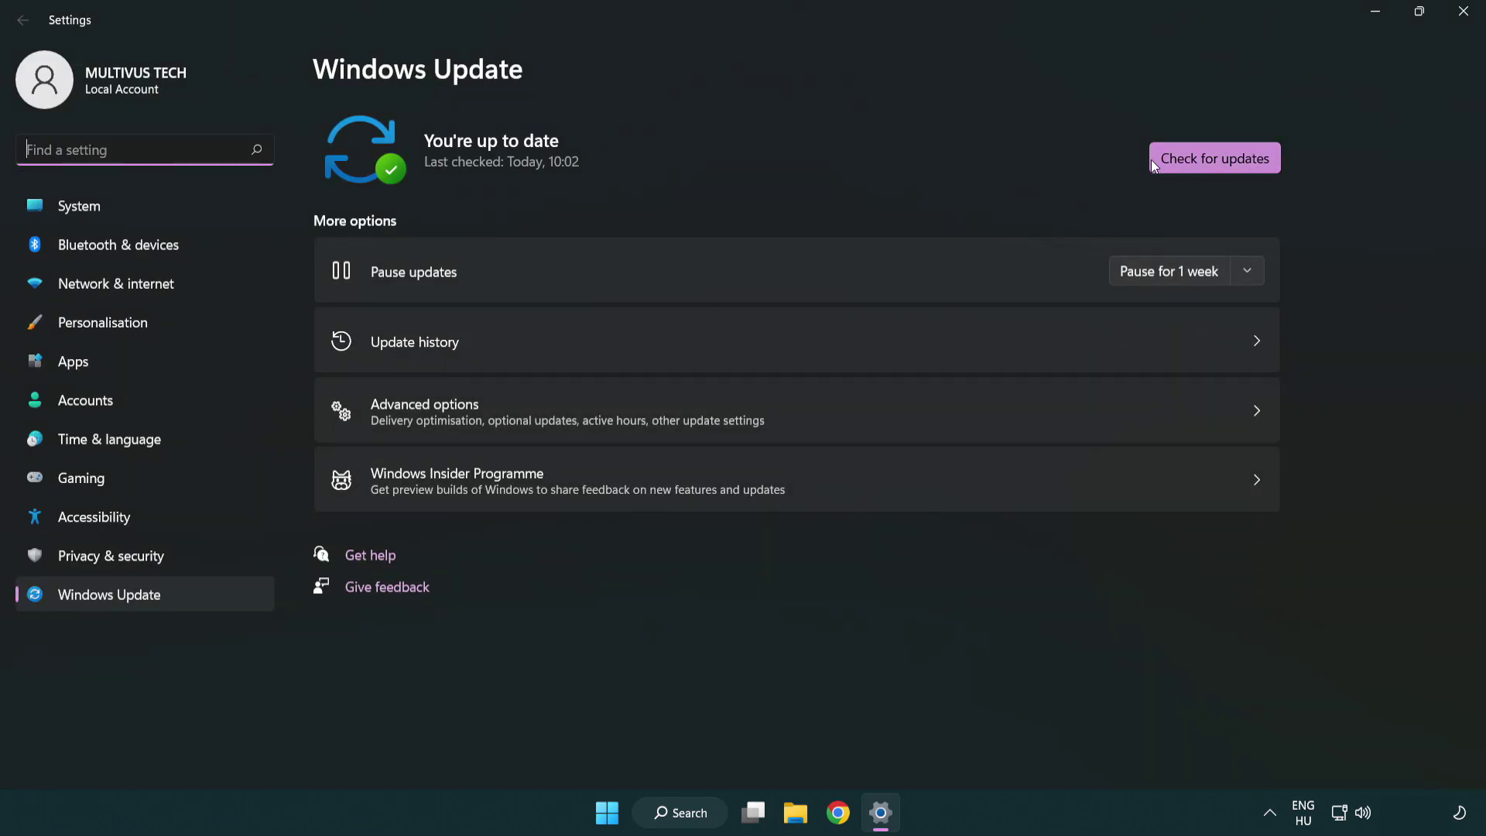
pyautogui.click(1225, 160)
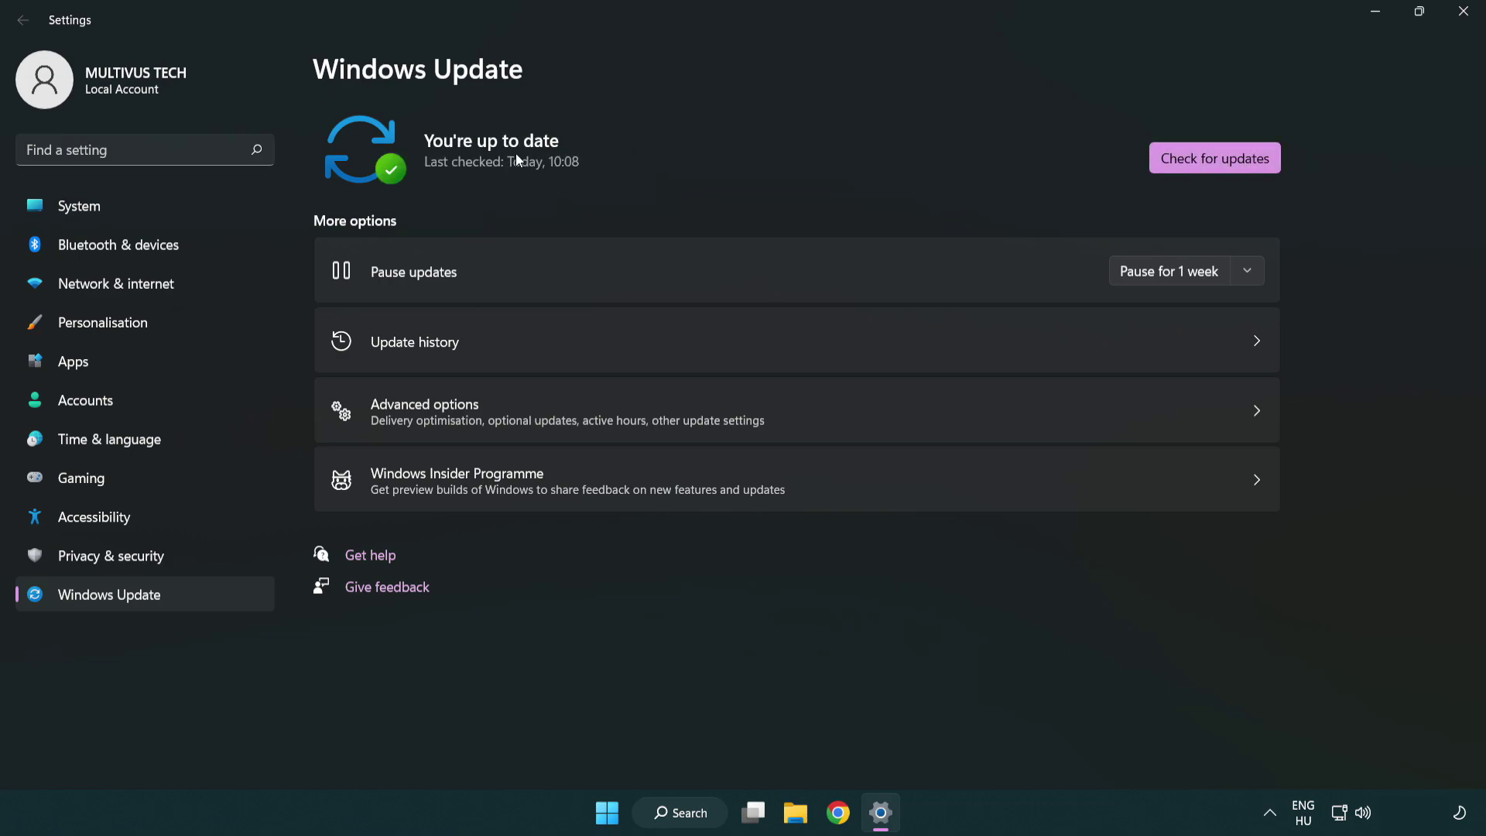
pyautogui.click(1465, 23)
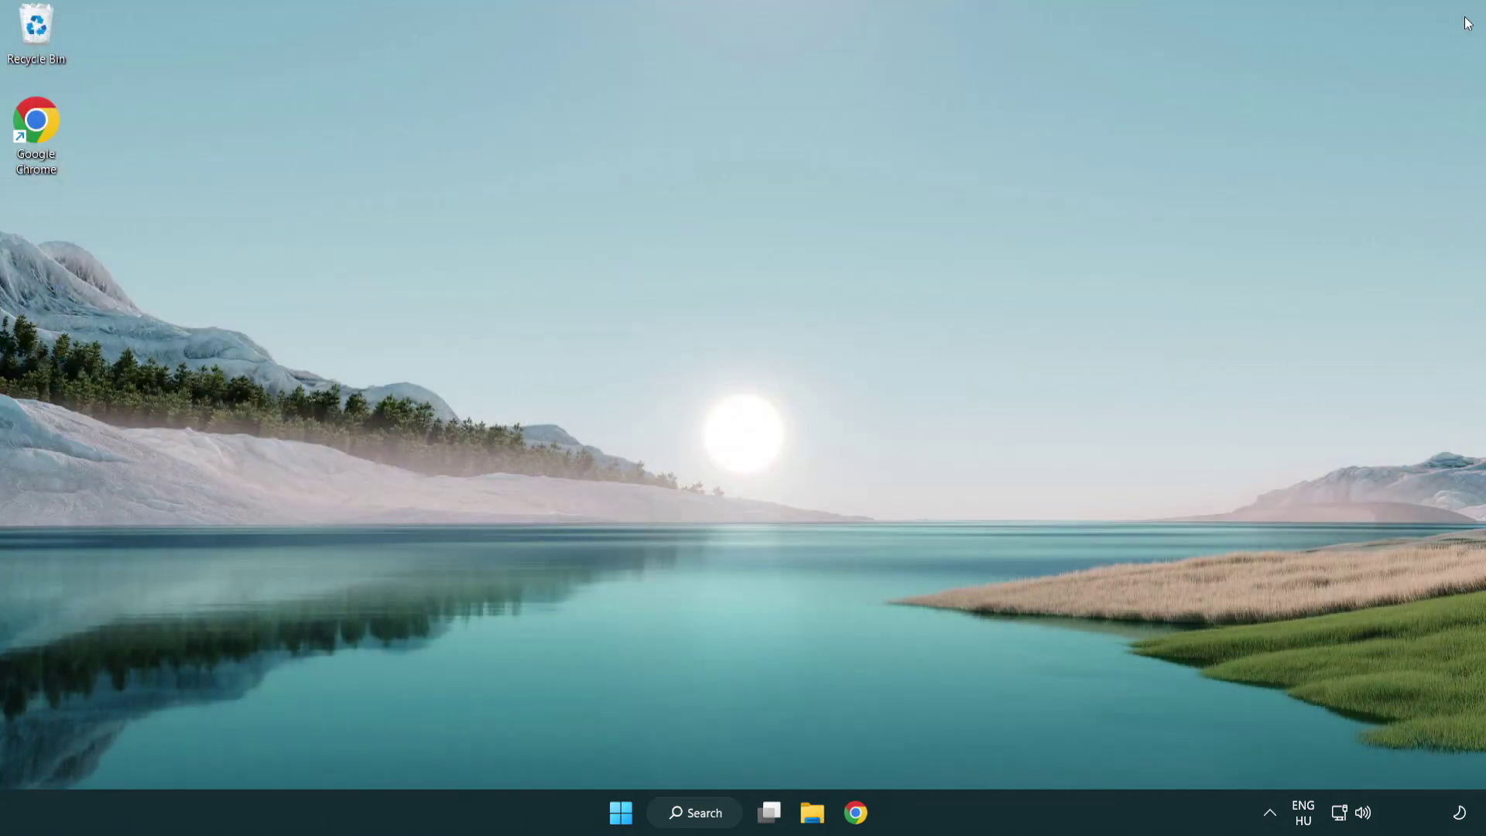
# Launch Registry Editor by searching for 'regedit'
pyautogui.click(678, 814)
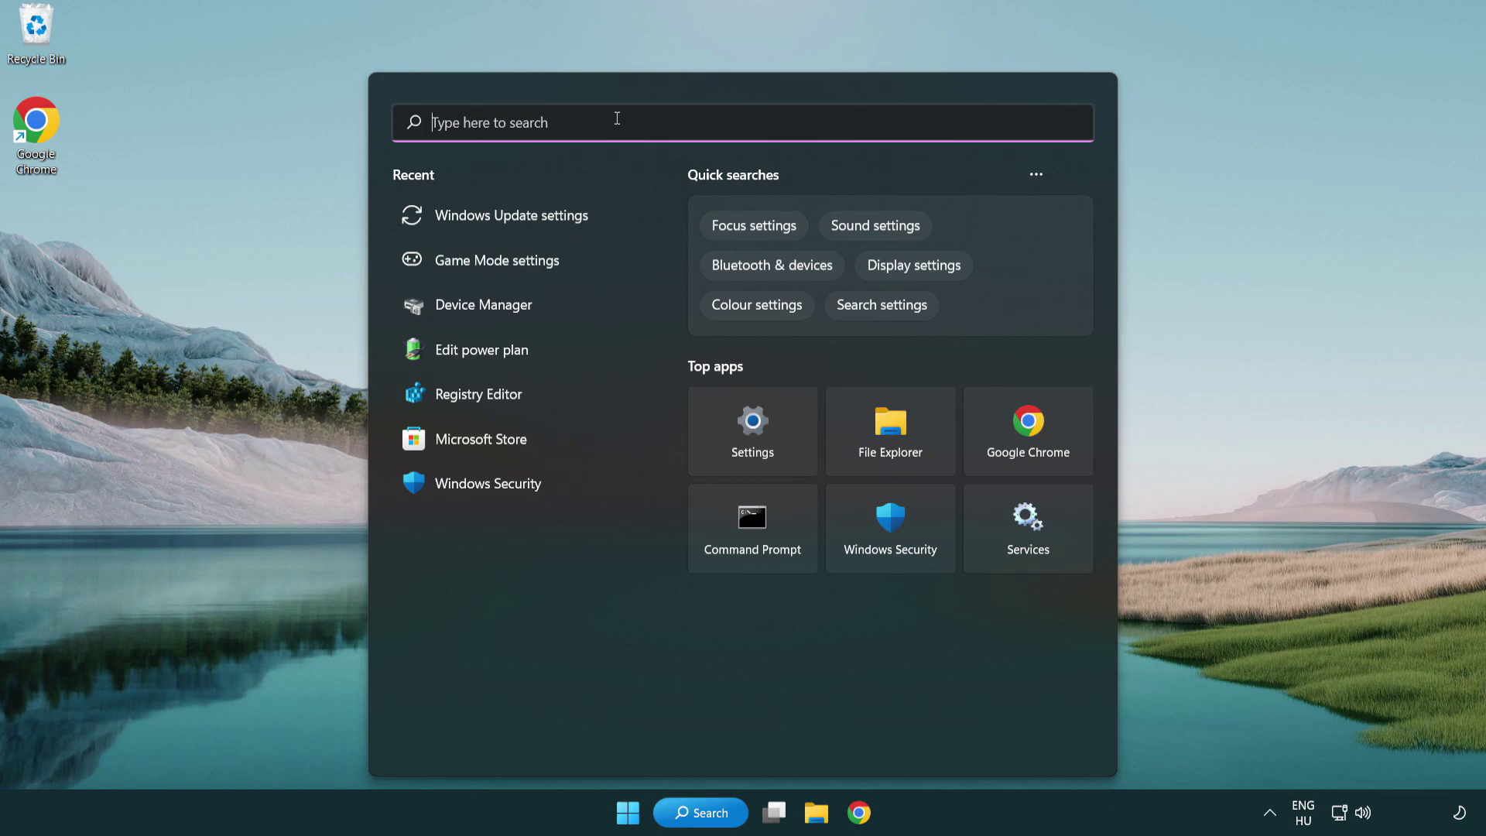
pyautogui.write('regedit')
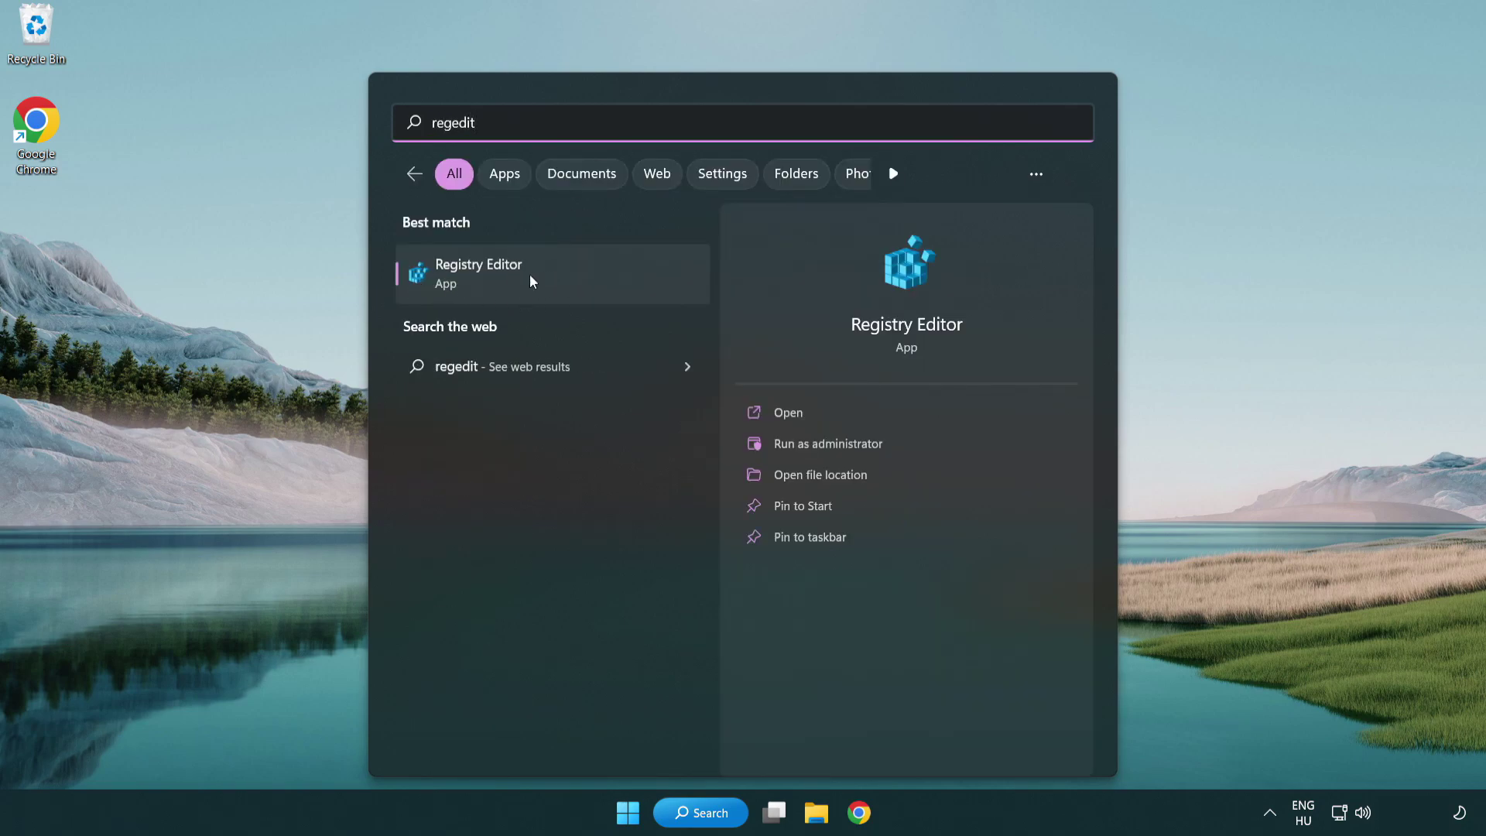
pyautogui.click(571, 281)
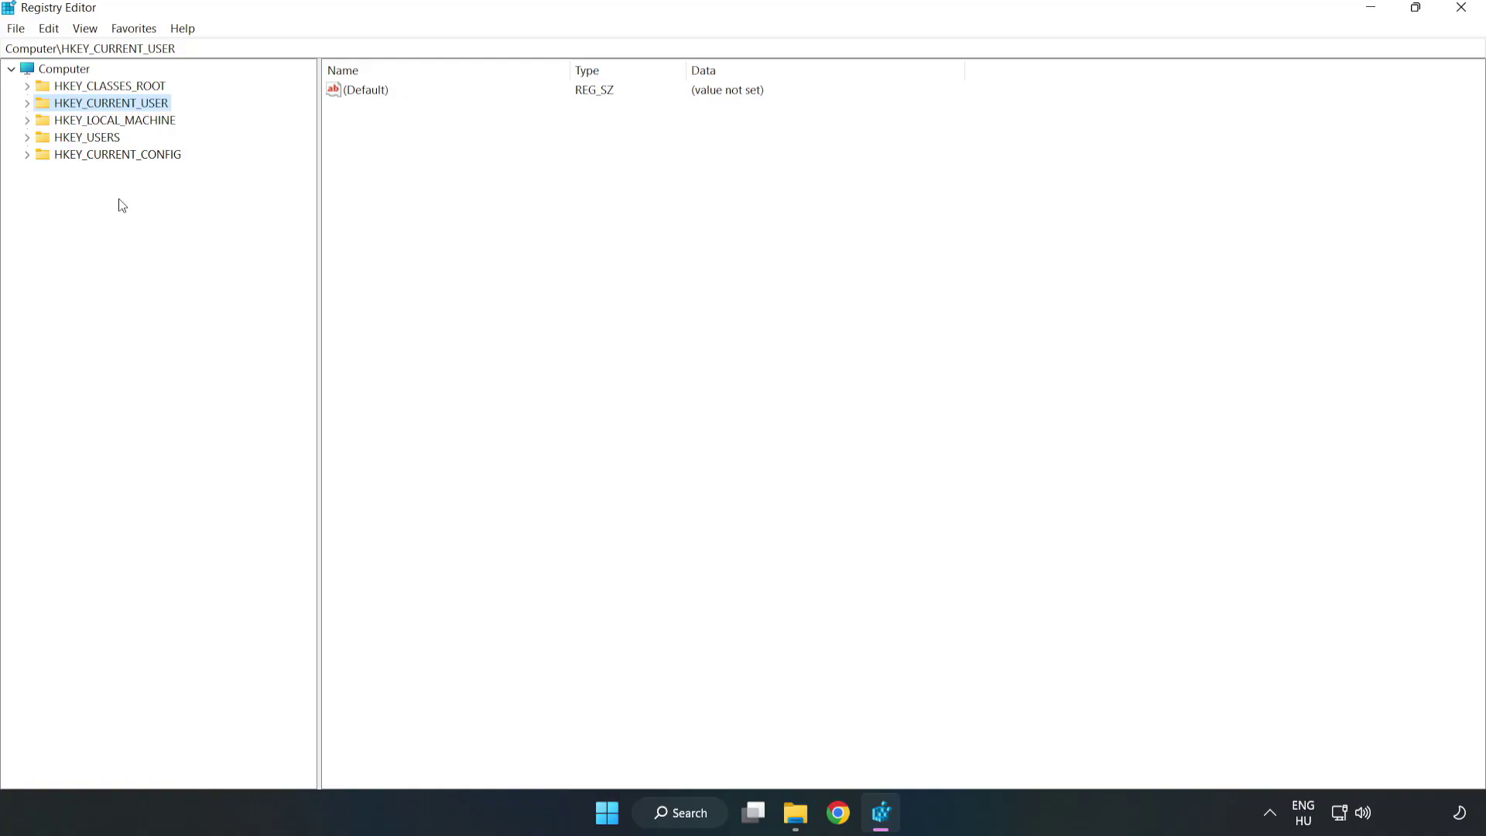
# Set GameDVR_Enabled under HKCU\System\GameConfigStore to 0, then collapse HKEY_CURRENT_USER
pyautogui.click(29, 105)
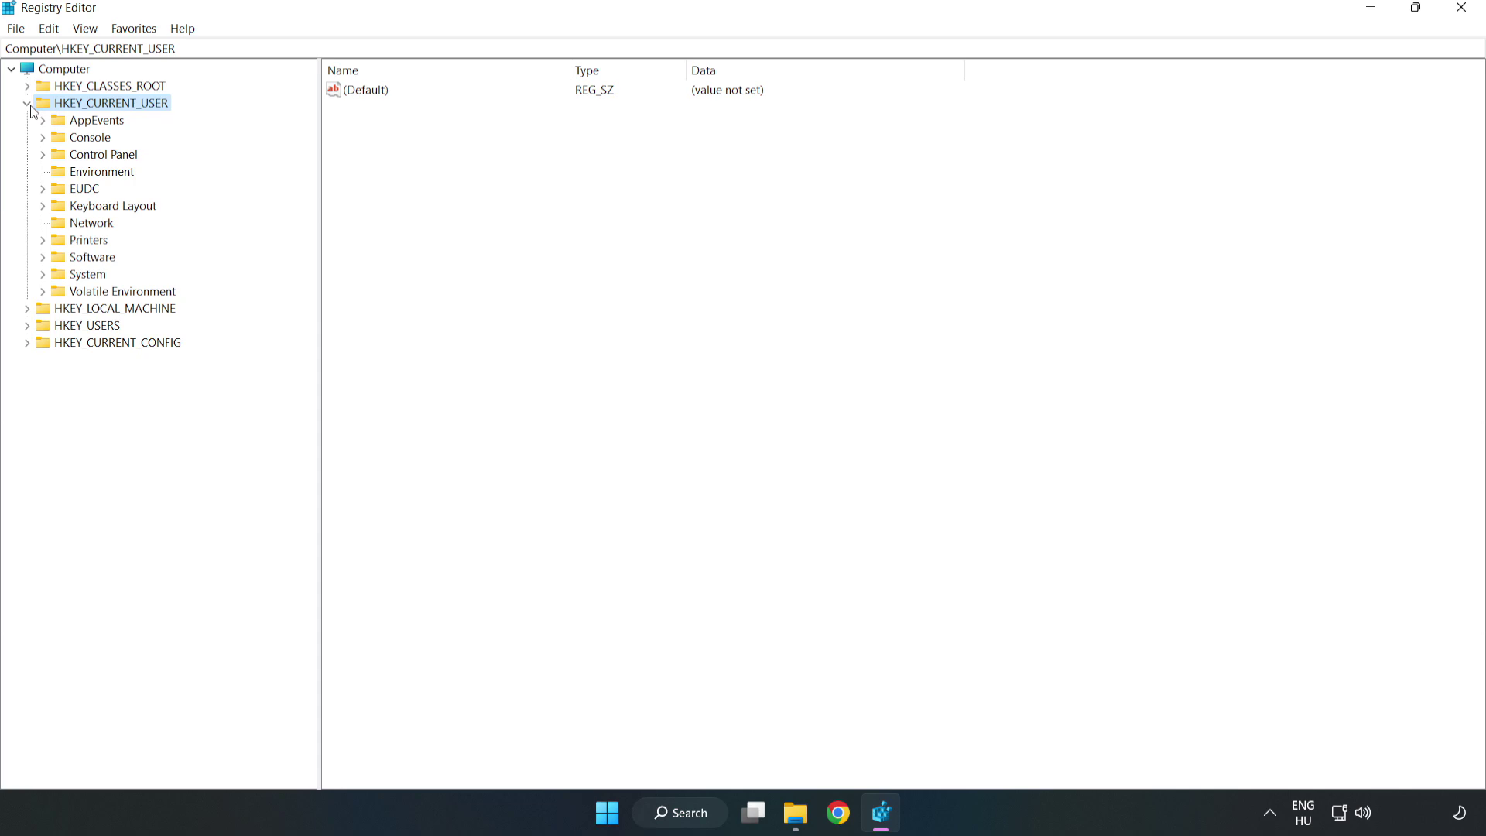
pyautogui.click(43, 275)
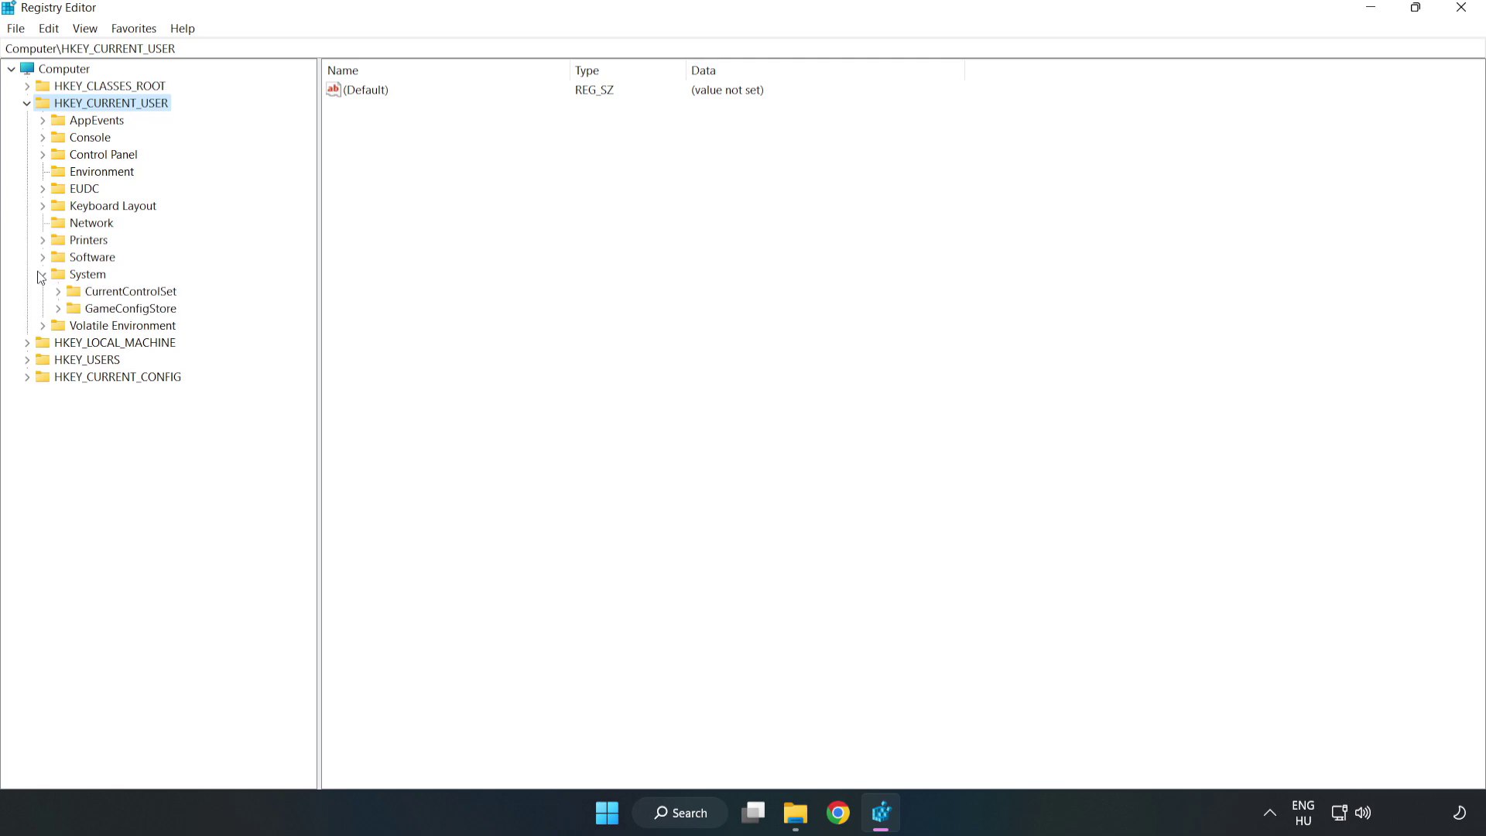
pyautogui.click(124, 313)
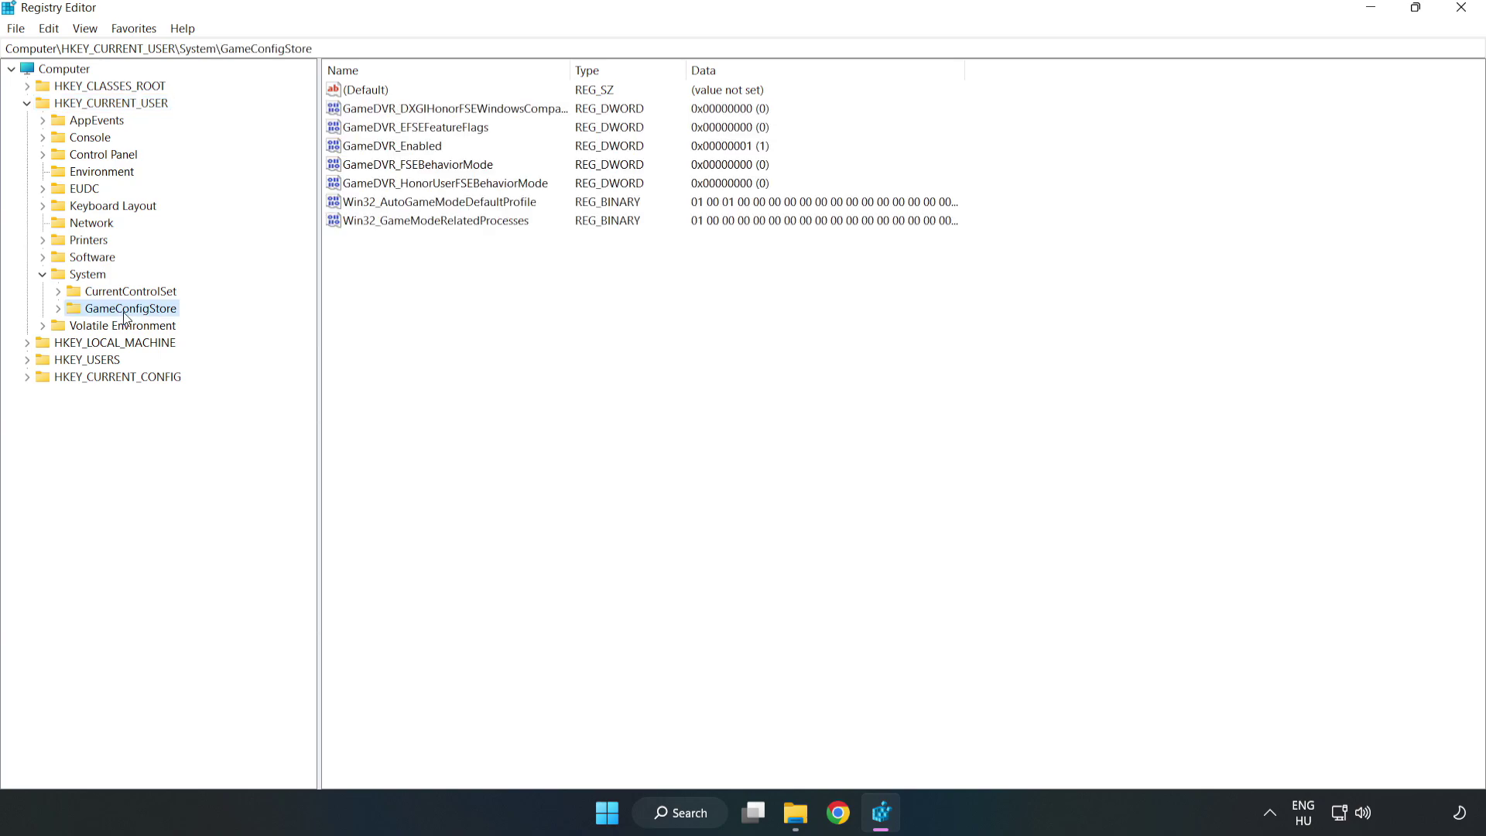
pyautogui.click(365, 149)
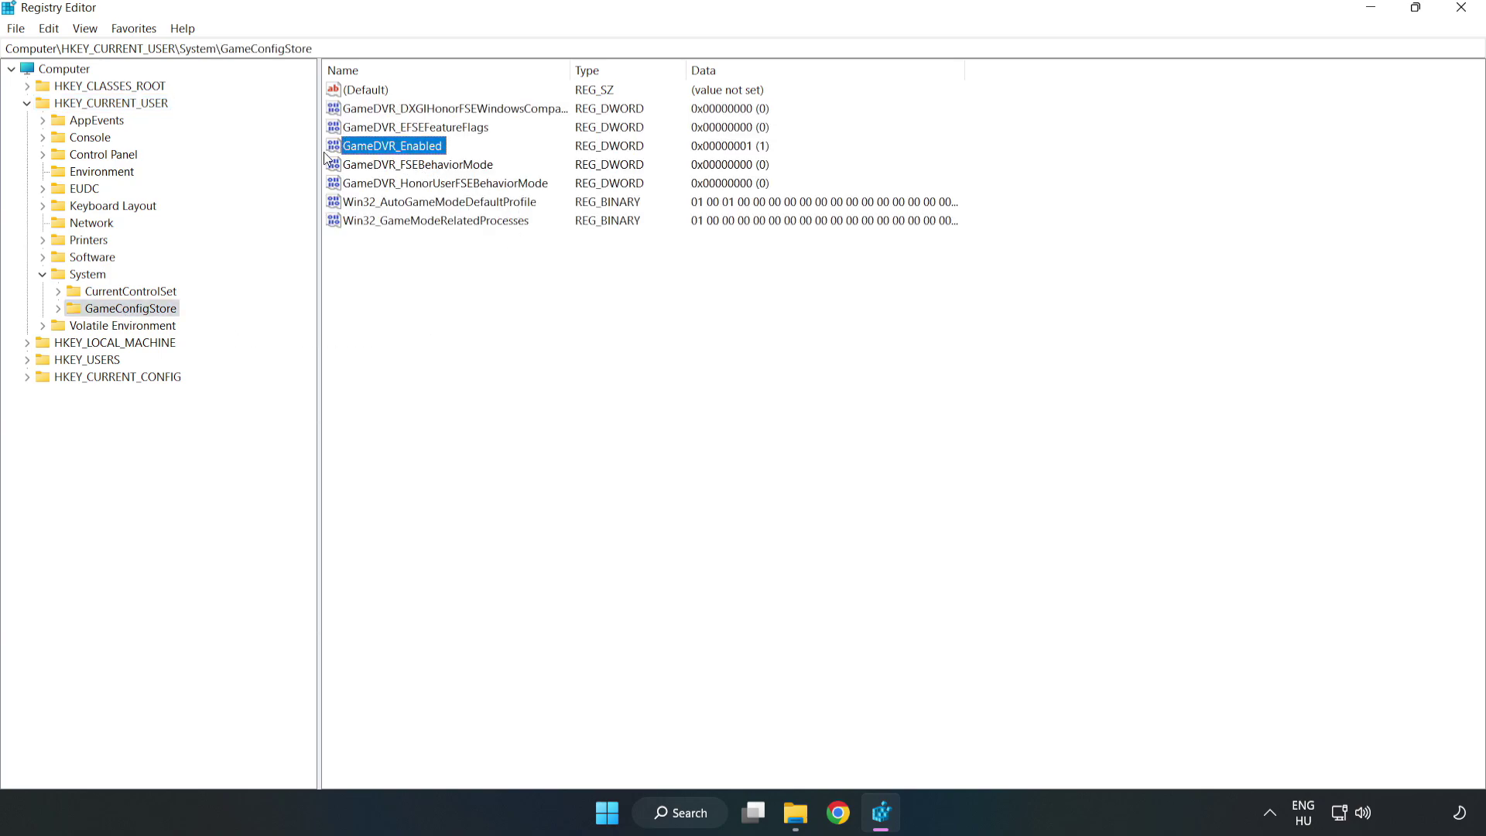
pyautogui.rightClick(407, 153)
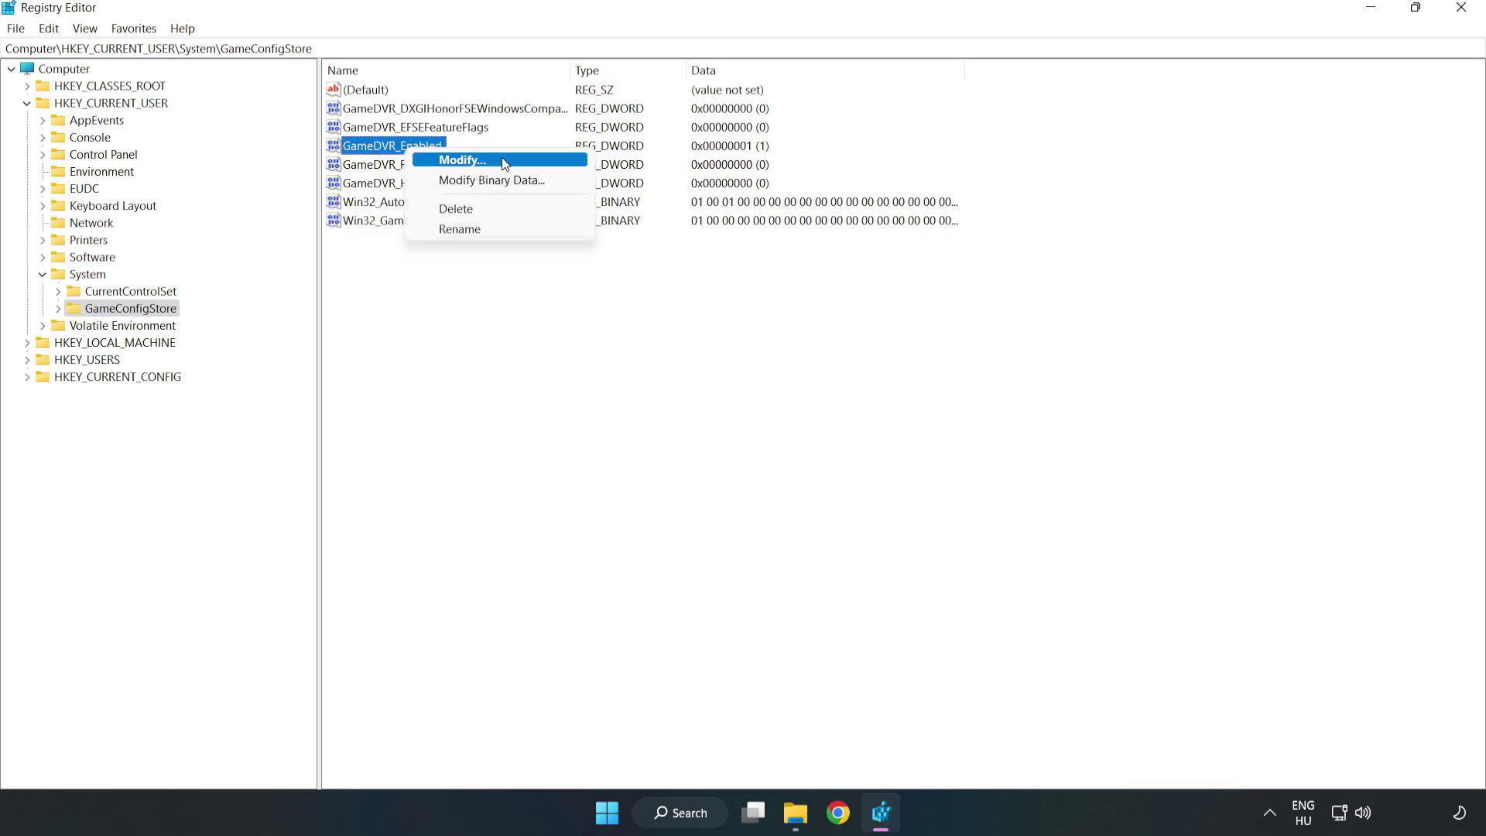
pyautogui.click(473, 162)
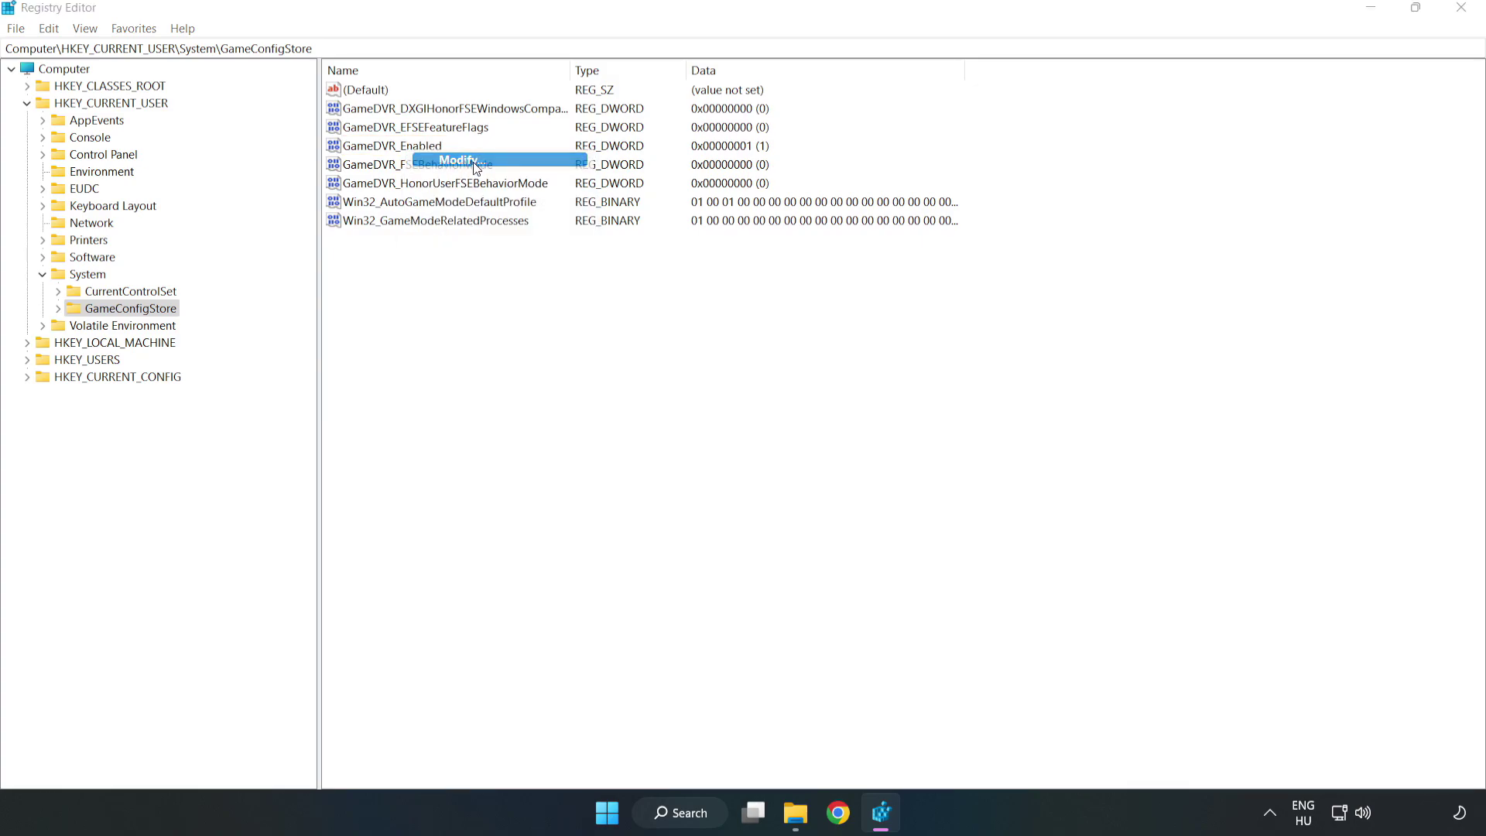
pyautogui.moveTo(299, 104); pyautogui.dragTo(829, 316)
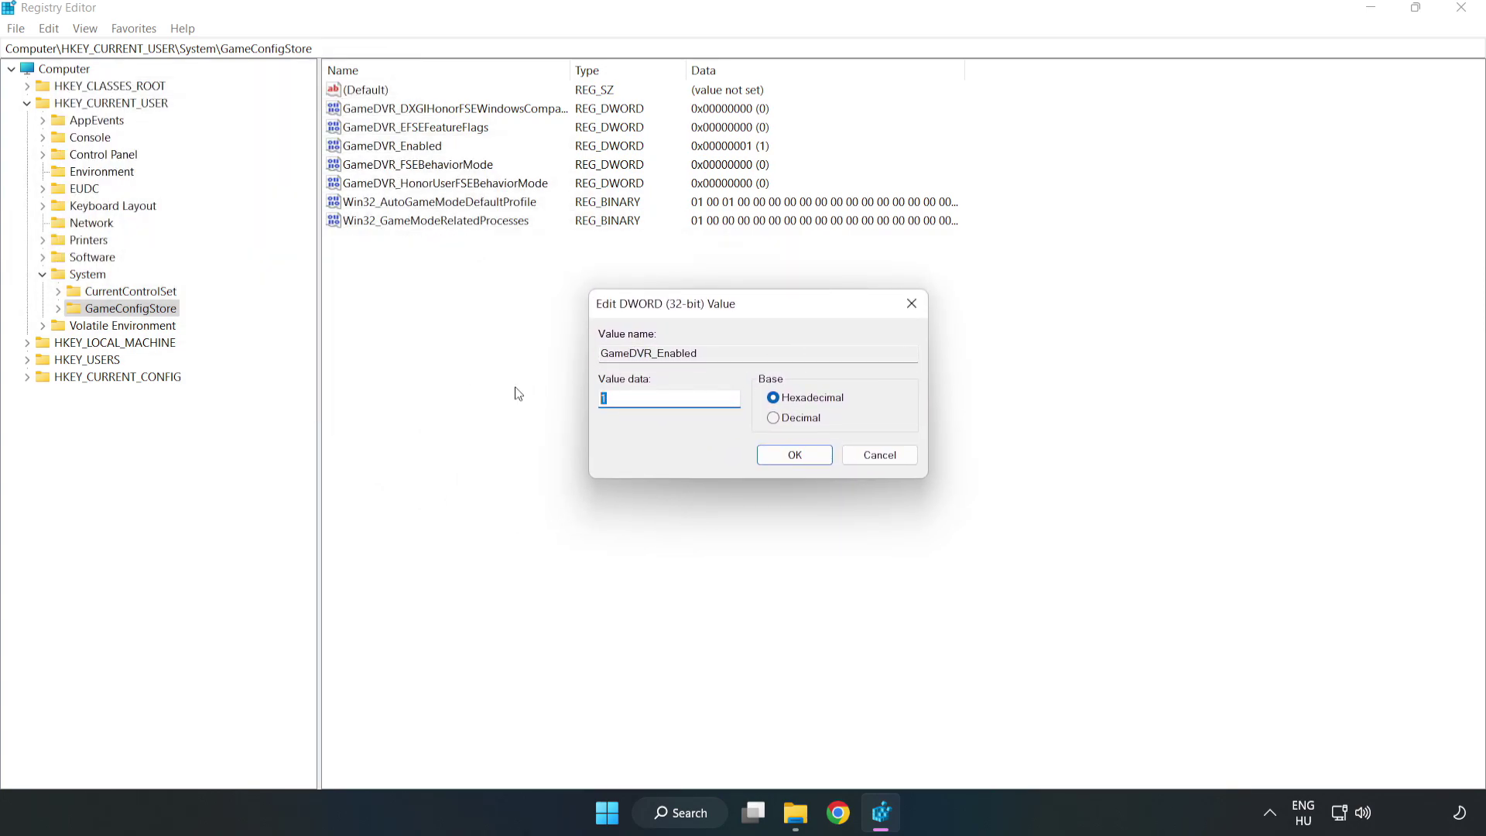
pyautogui.write('0')
pyautogui.click(795, 457)
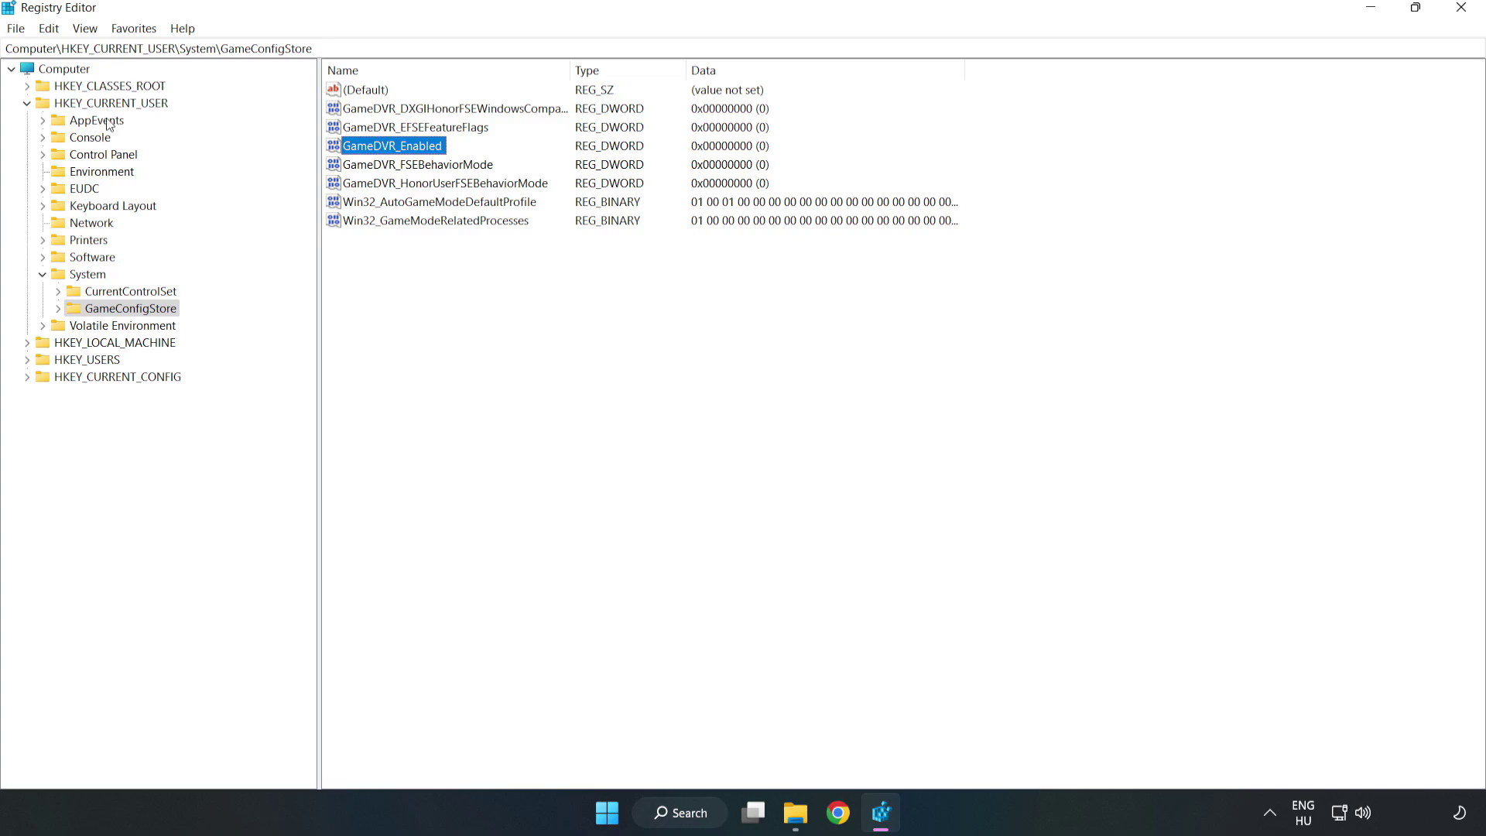
pyautogui.click(27, 103)
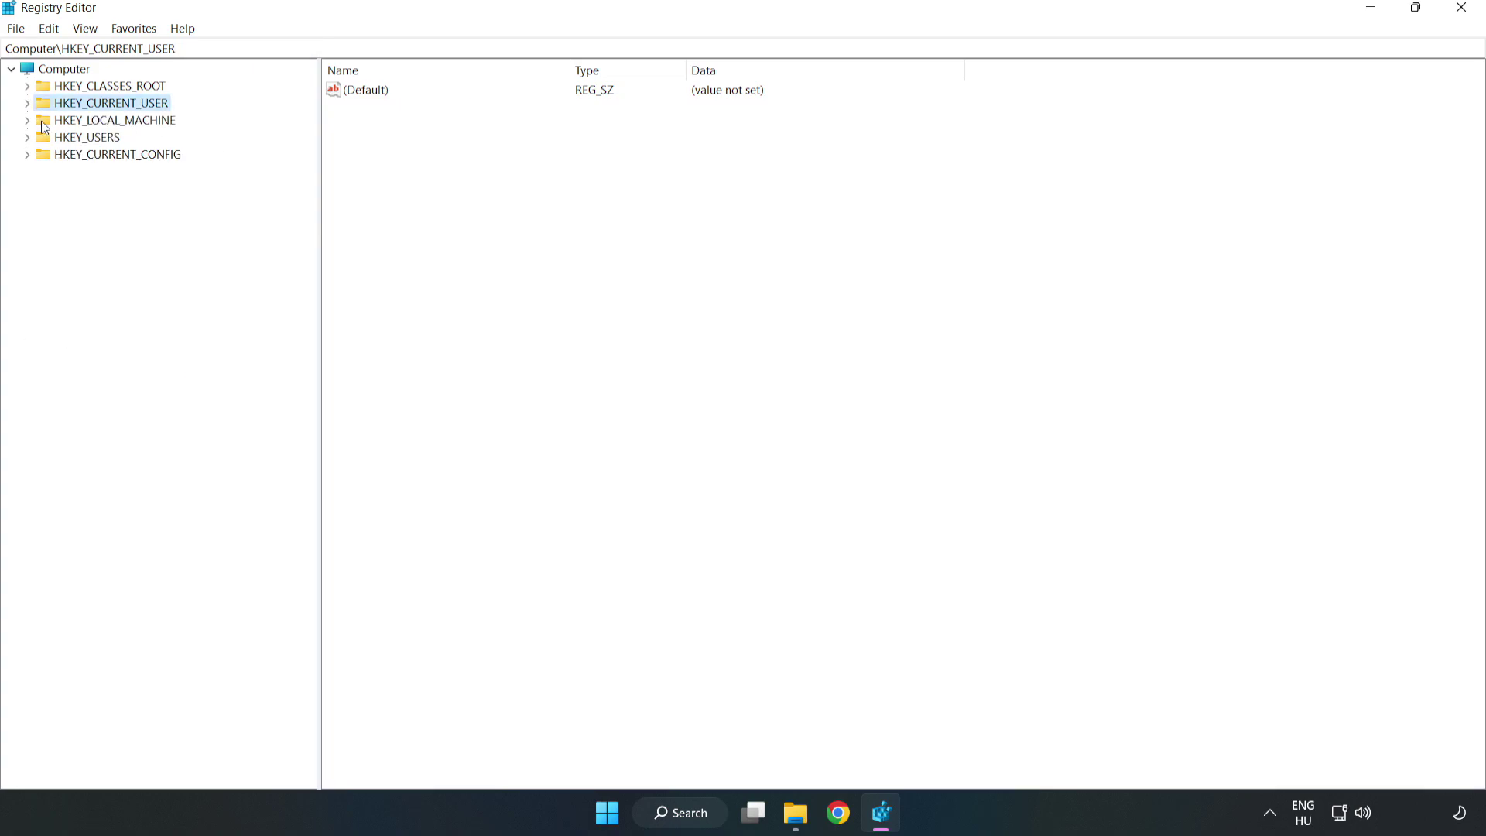
# Expand HKLM\SOFTWARE\Microsoft\PolicyManager\default\ApplicationManagement and select the AllowGameDVR key
pyautogui.doubleClick(35, 121)
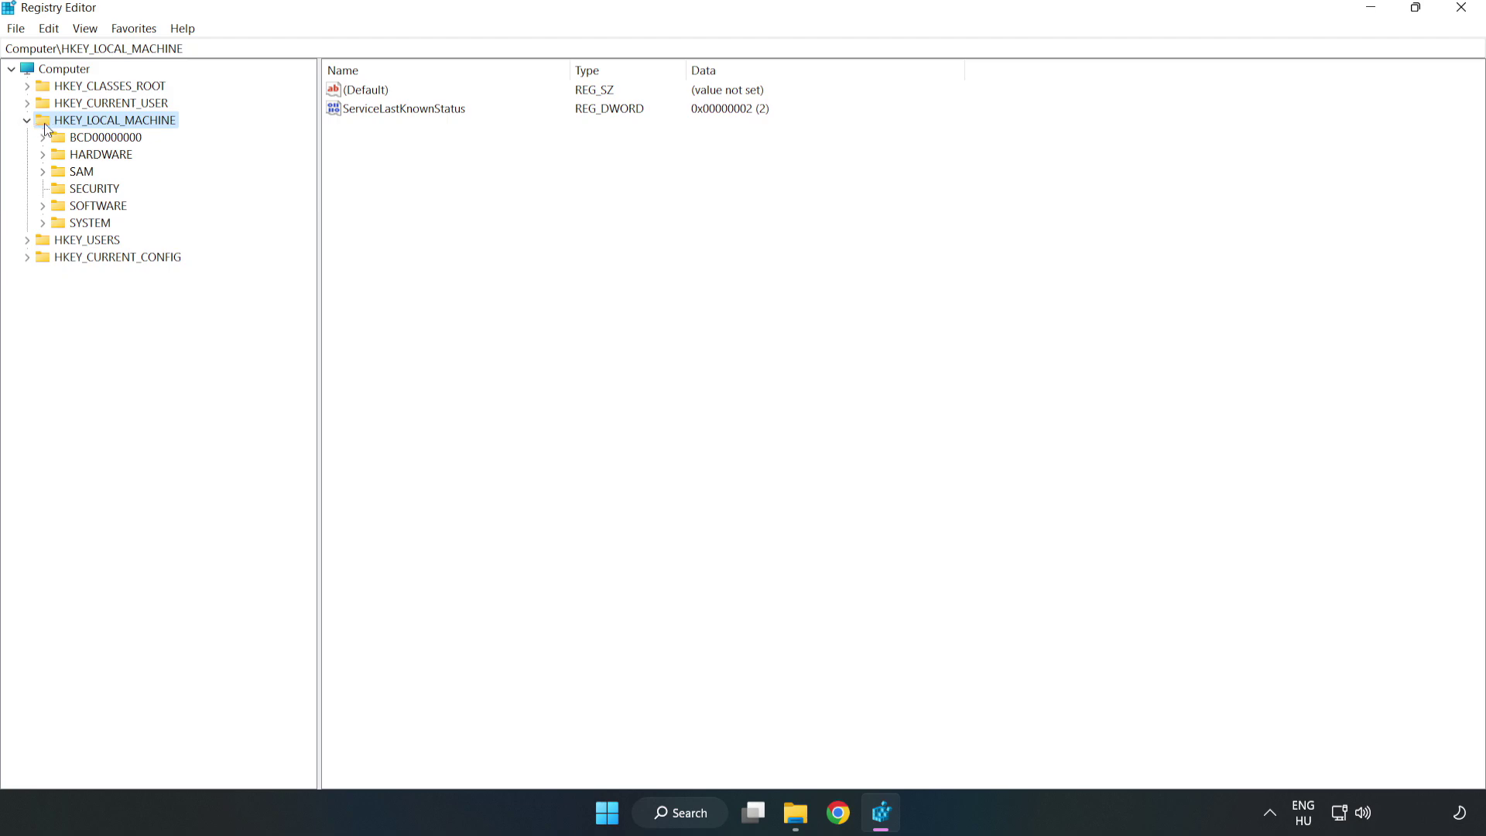
pyautogui.click(43, 205)
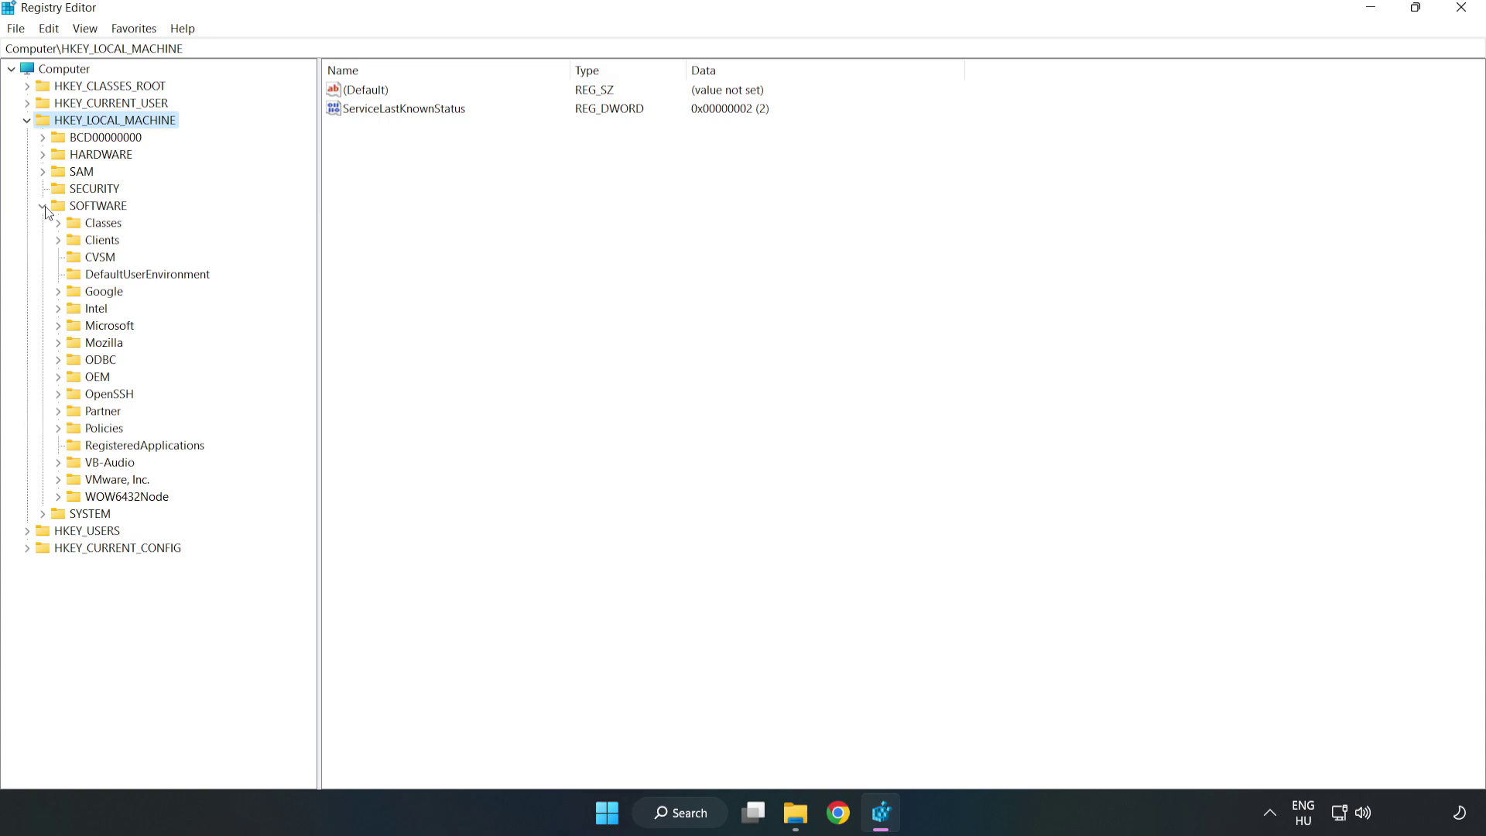
pyautogui.click(58, 326)
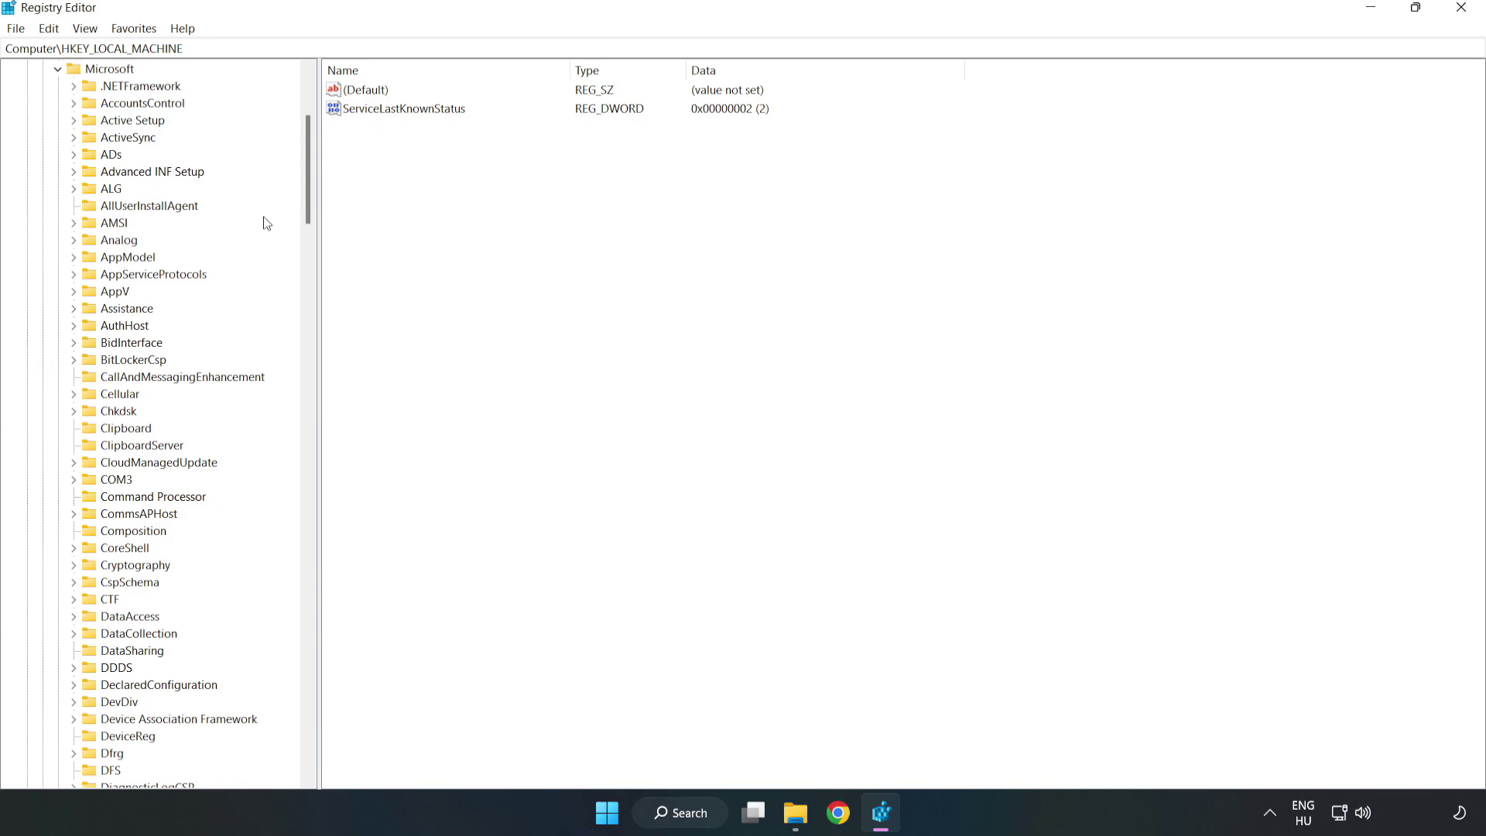
pyautogui.moveTo(305, 198); pyautogui.dragTo(335, 550)
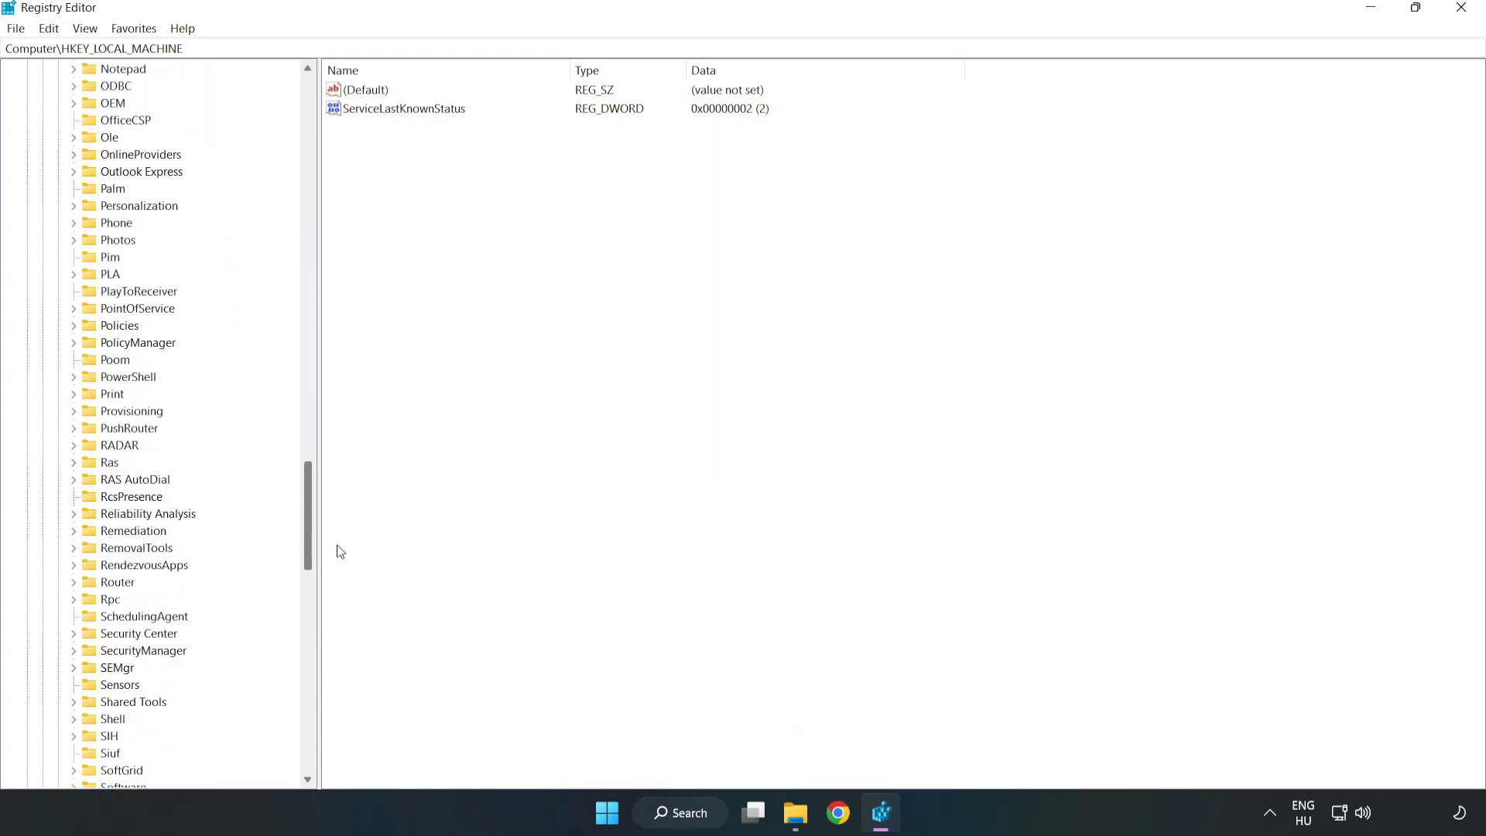
pyautogui.click(73, 343)
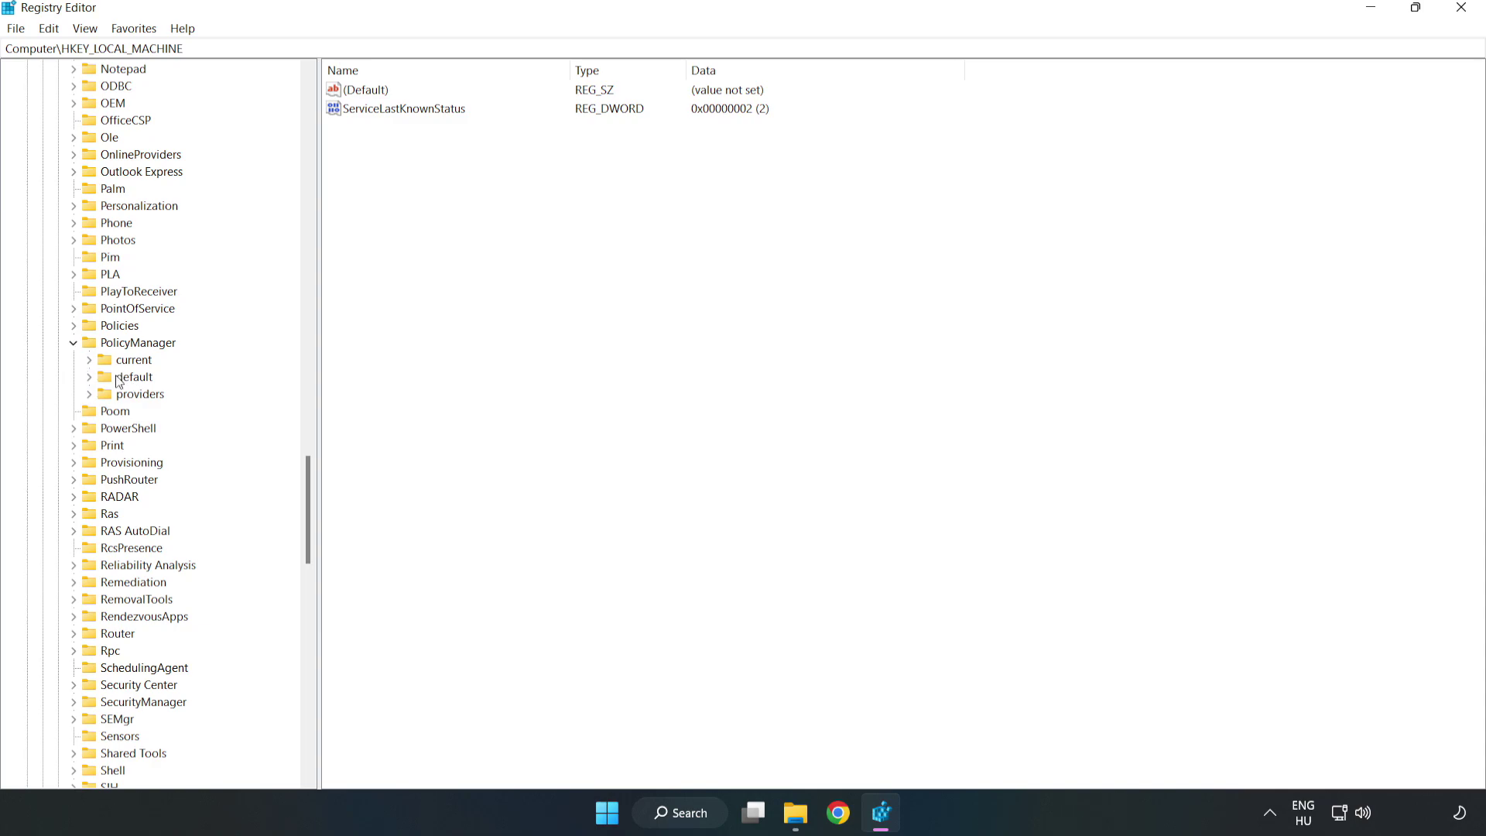
pyautogui.click(90, 377)
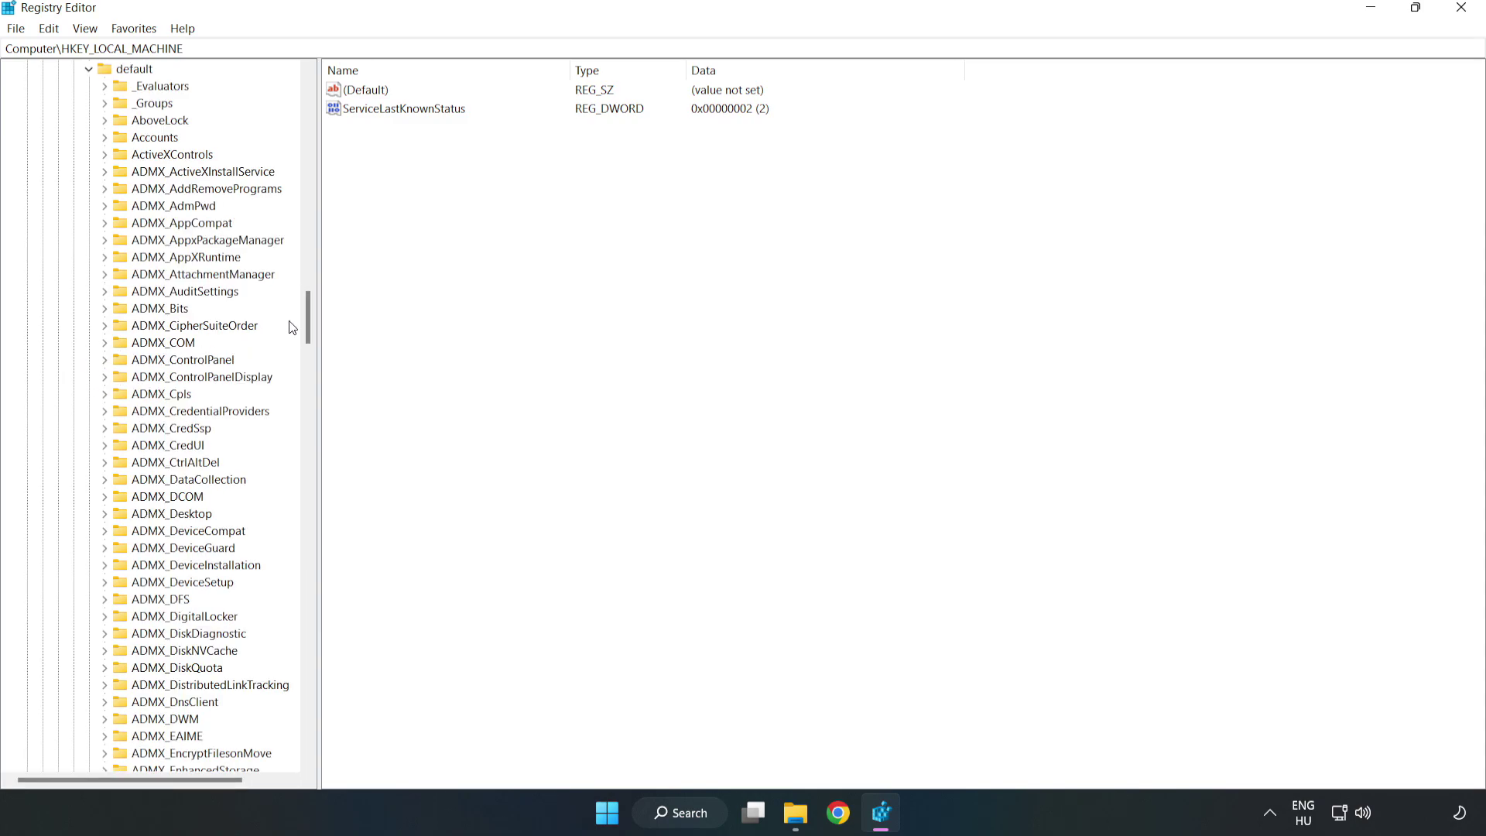
pyautogui.moveTo(307, 321); pyautogui.dragTo(300, 491)
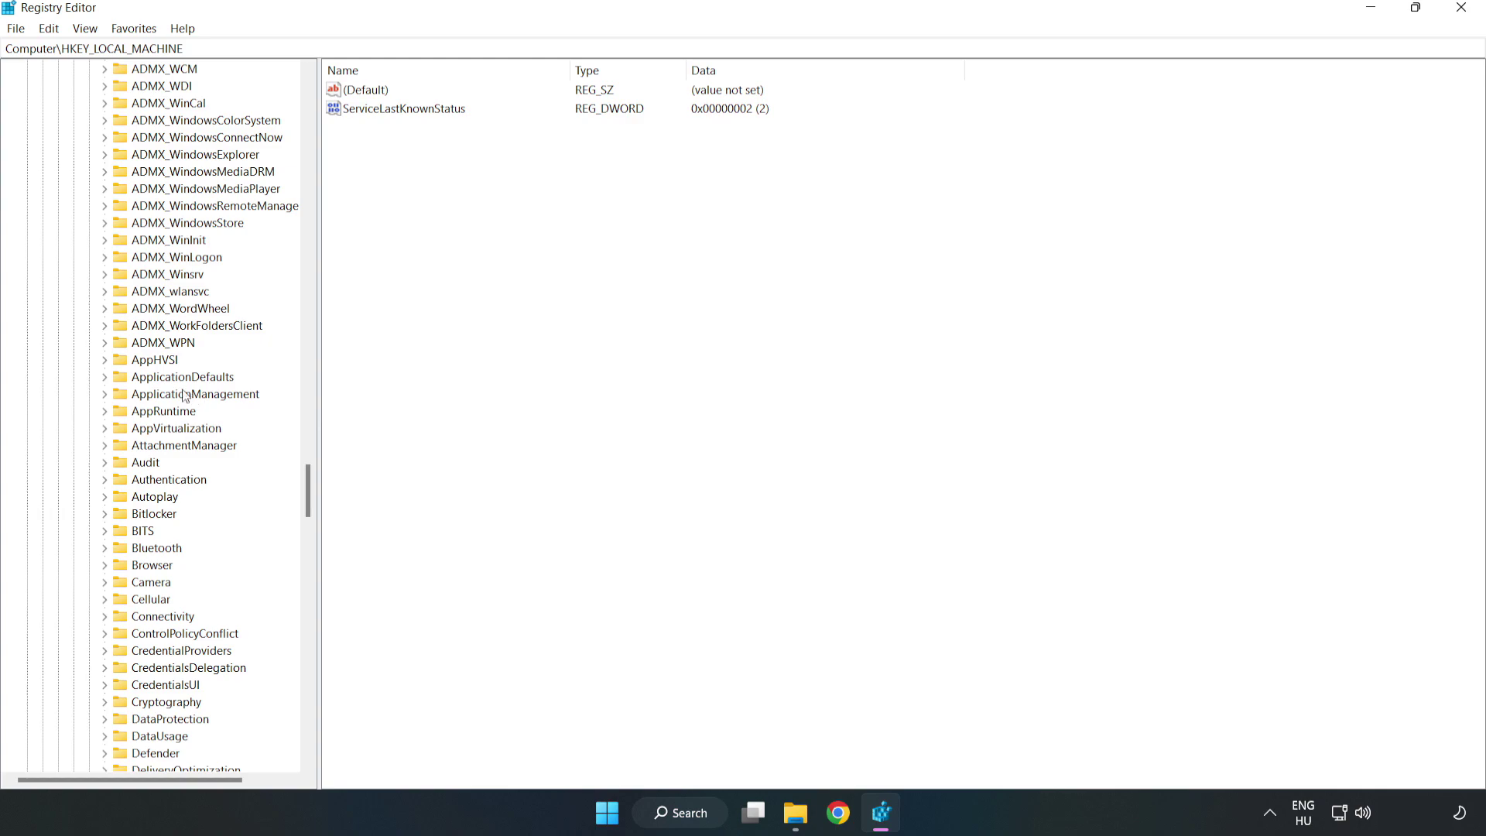
pyautogui.click(105, 395)
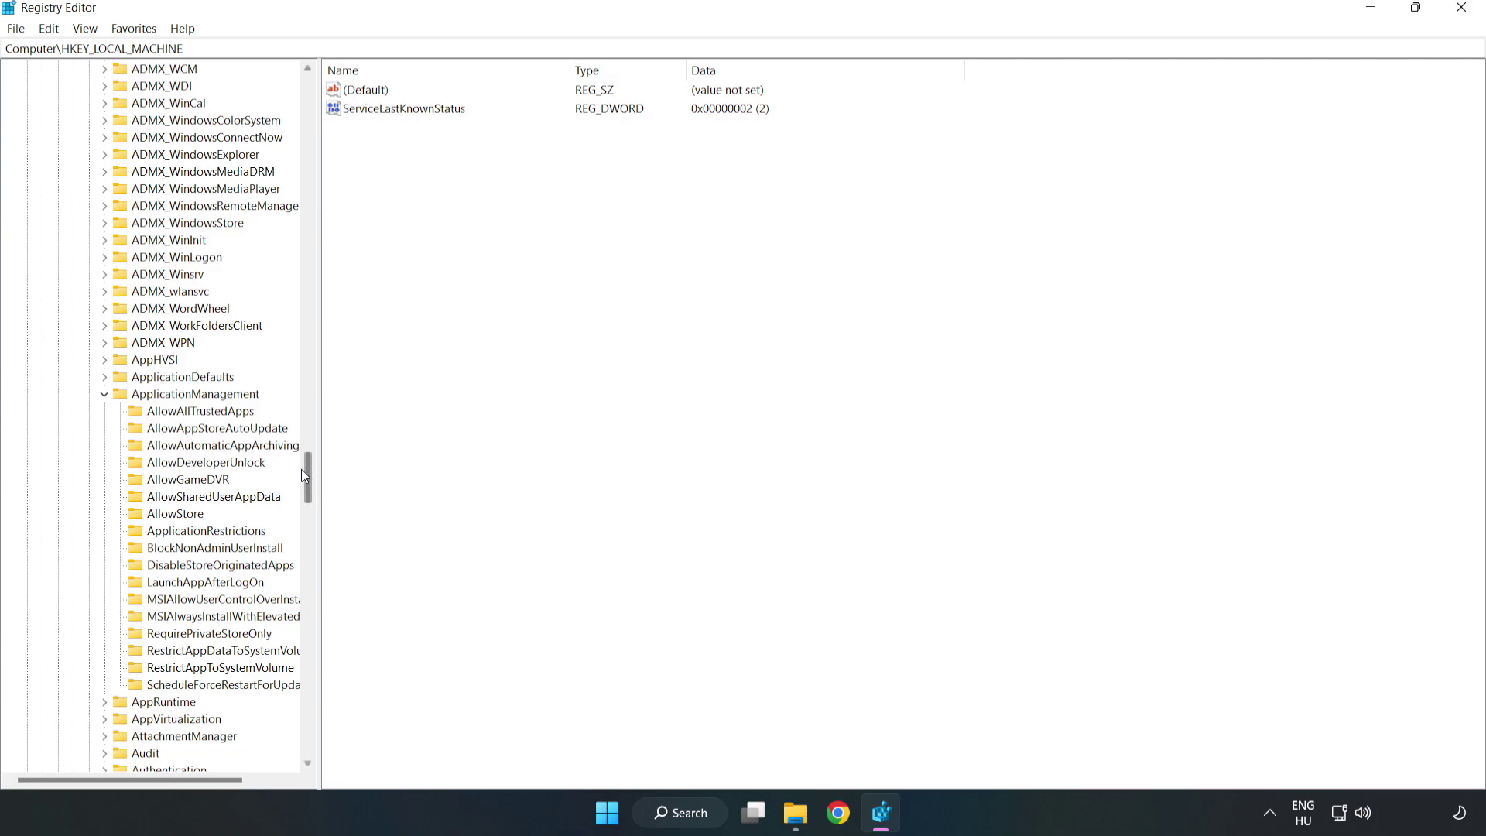
pyautogui.click(174, 480)
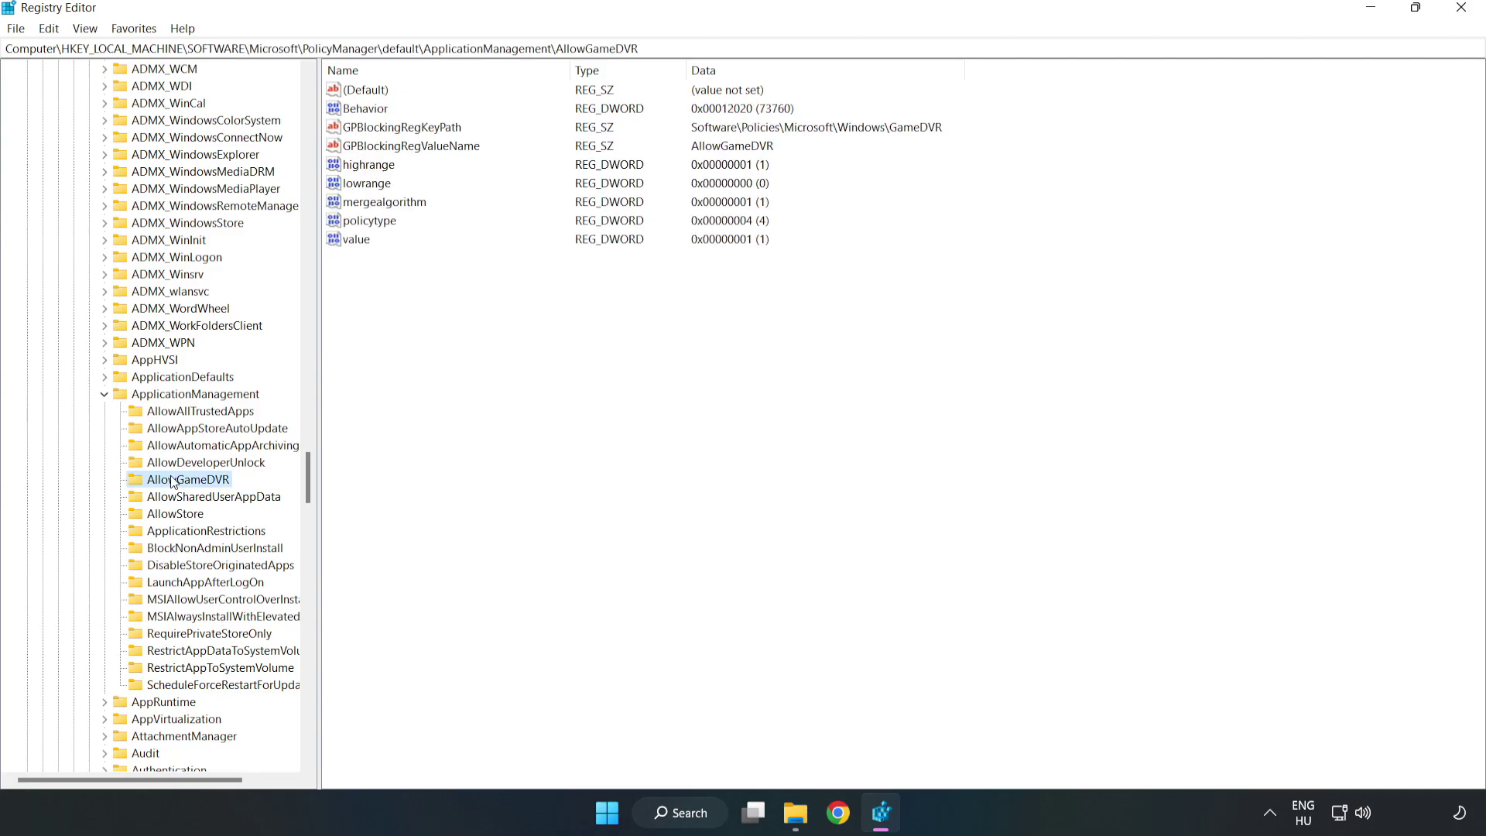
# Change AllowGameDVR's 'value' entry from 1 to 0 and close Registry Editor
pyautogui.click(350, 240)
pyautogui.rightClick(365, 245)
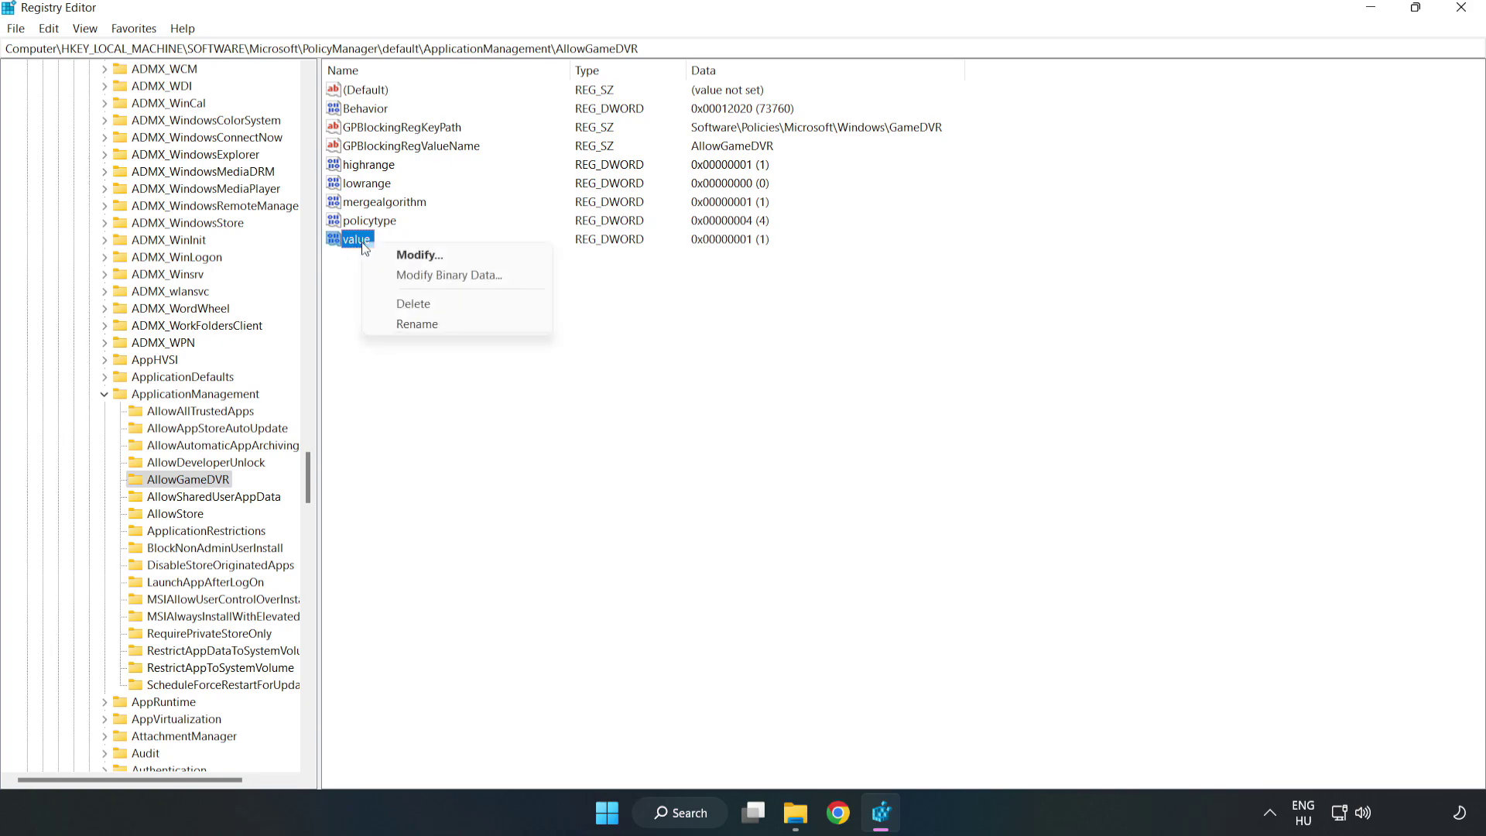
pyautogui.click(428, 261)
pyautogui.moveTo(285, 101); pyautogui.dragTo(756, 314)
pyautogui.write('0')
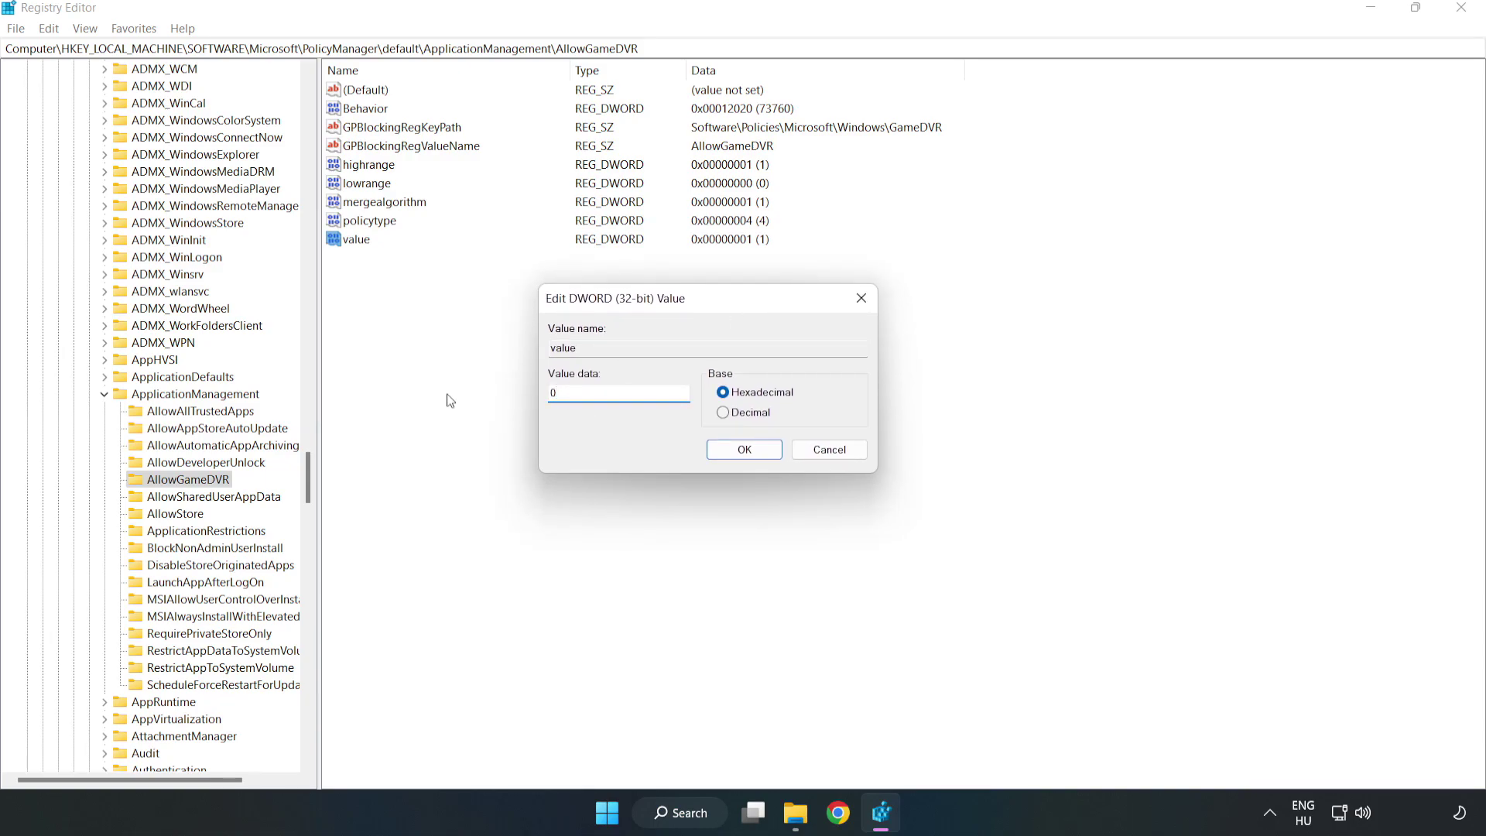
pyautogui.click(743, 451)
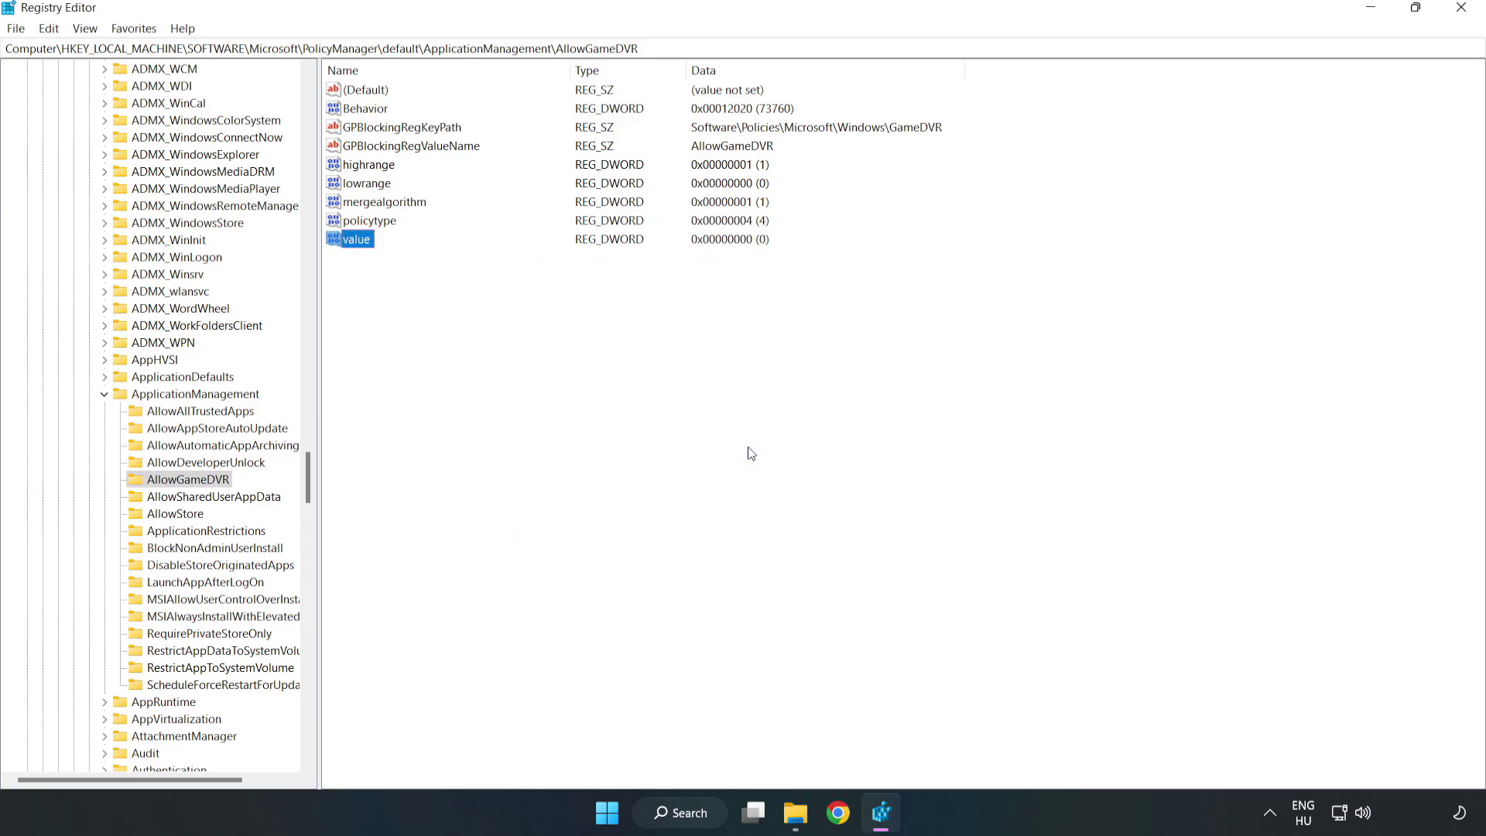
pyautogui.click(1461, 11)
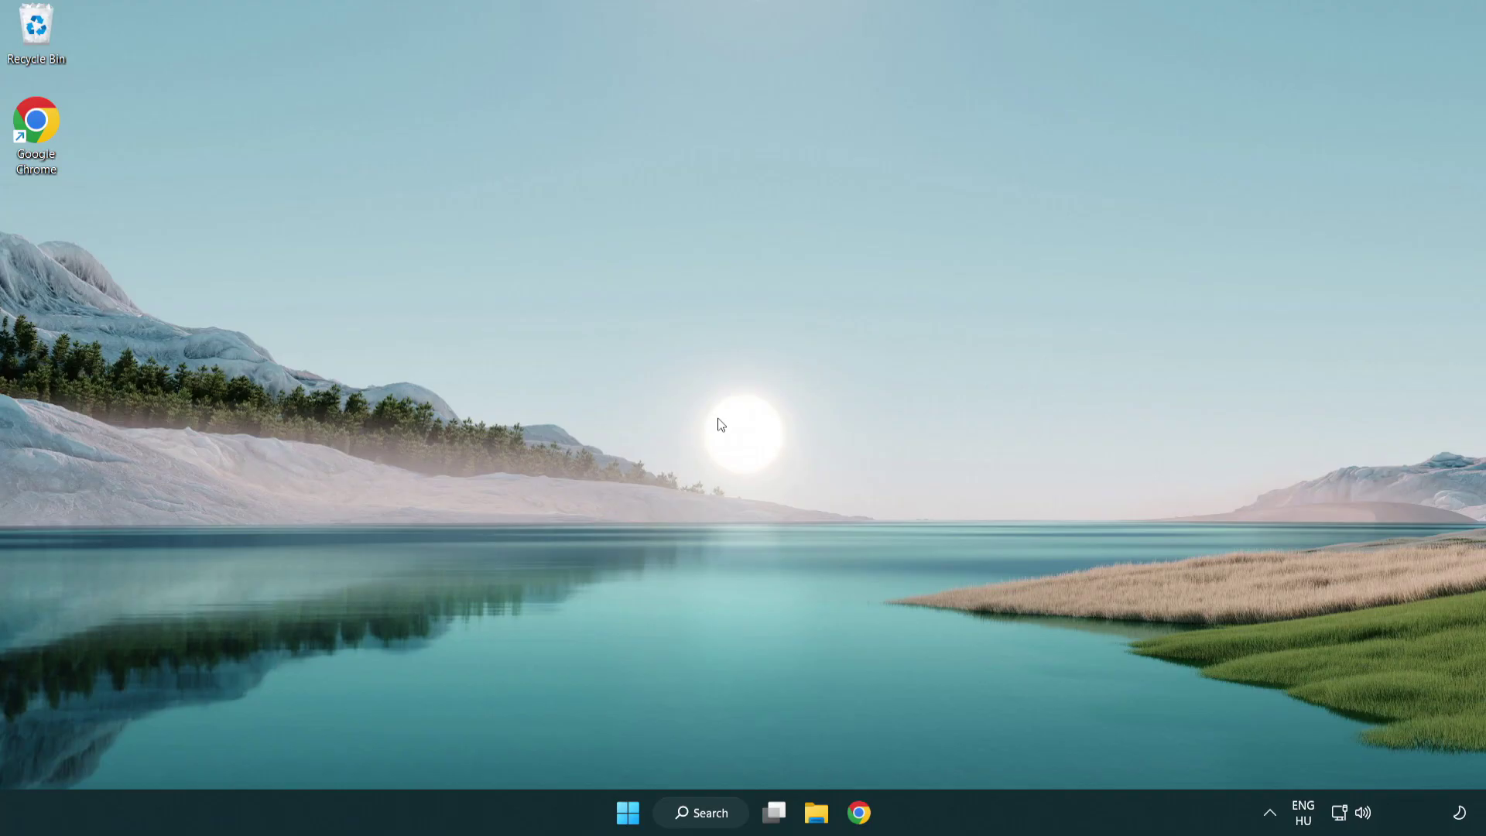
# In Chrome, download dxwebsetup.exe from the DirectX End-User Runtime page and run its setup wizard
pyautogui.click(863, 817)
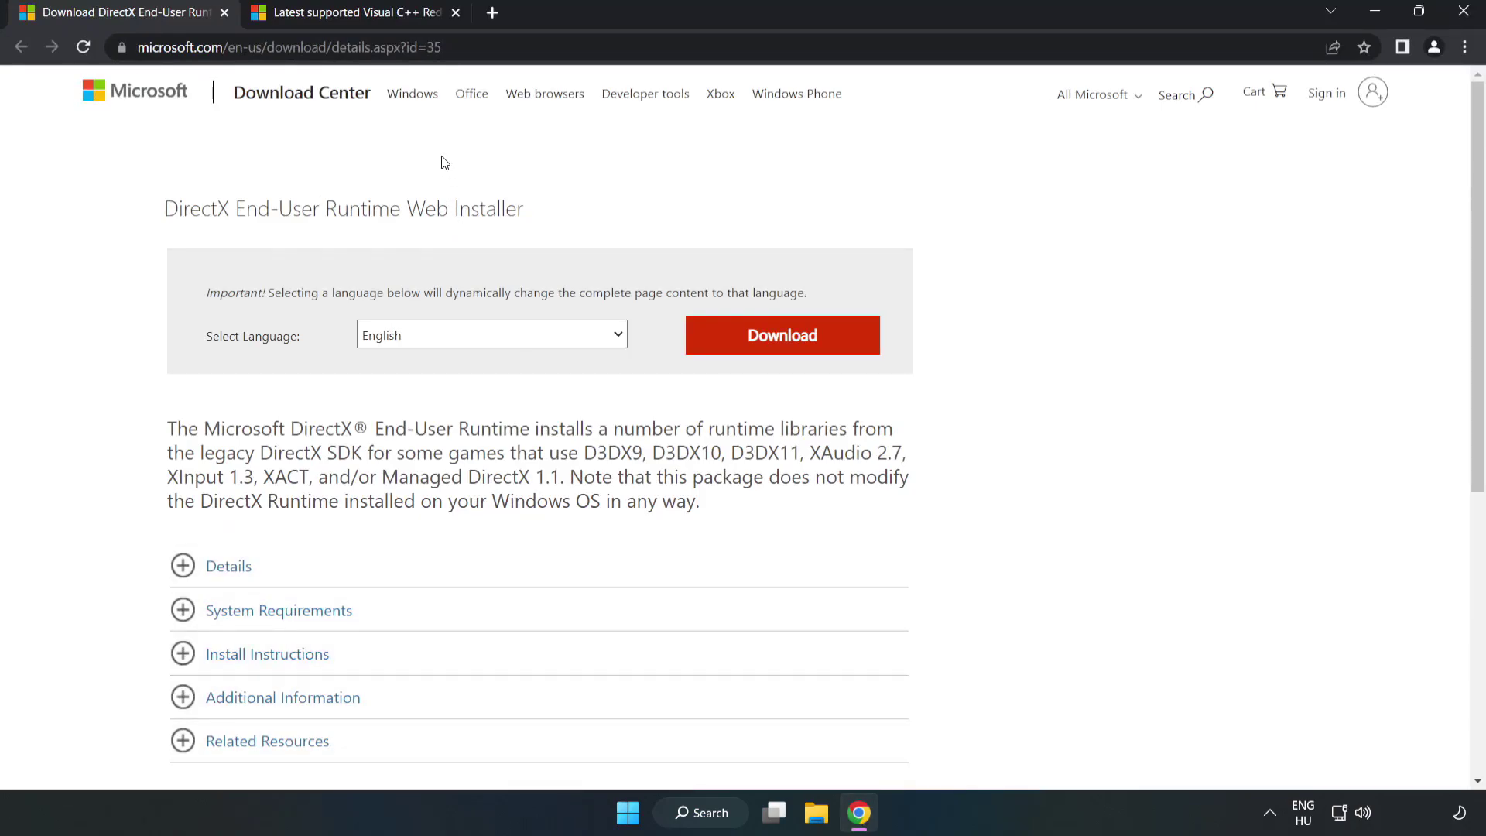
pyautogui.moveTo(371, 48); pyautogui.dragTo(489, 44)
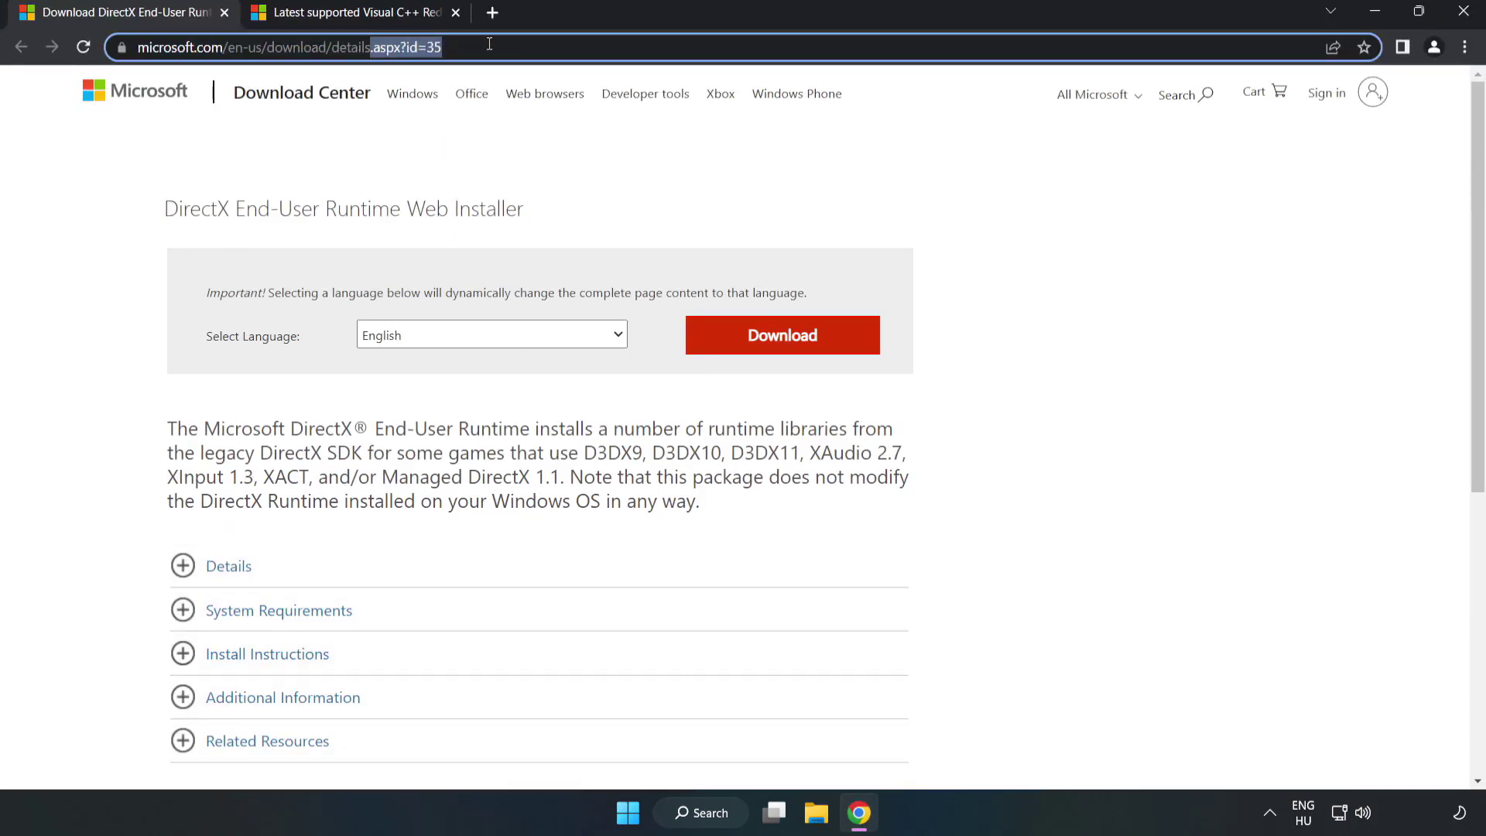
pyautogui.click(604, 183)
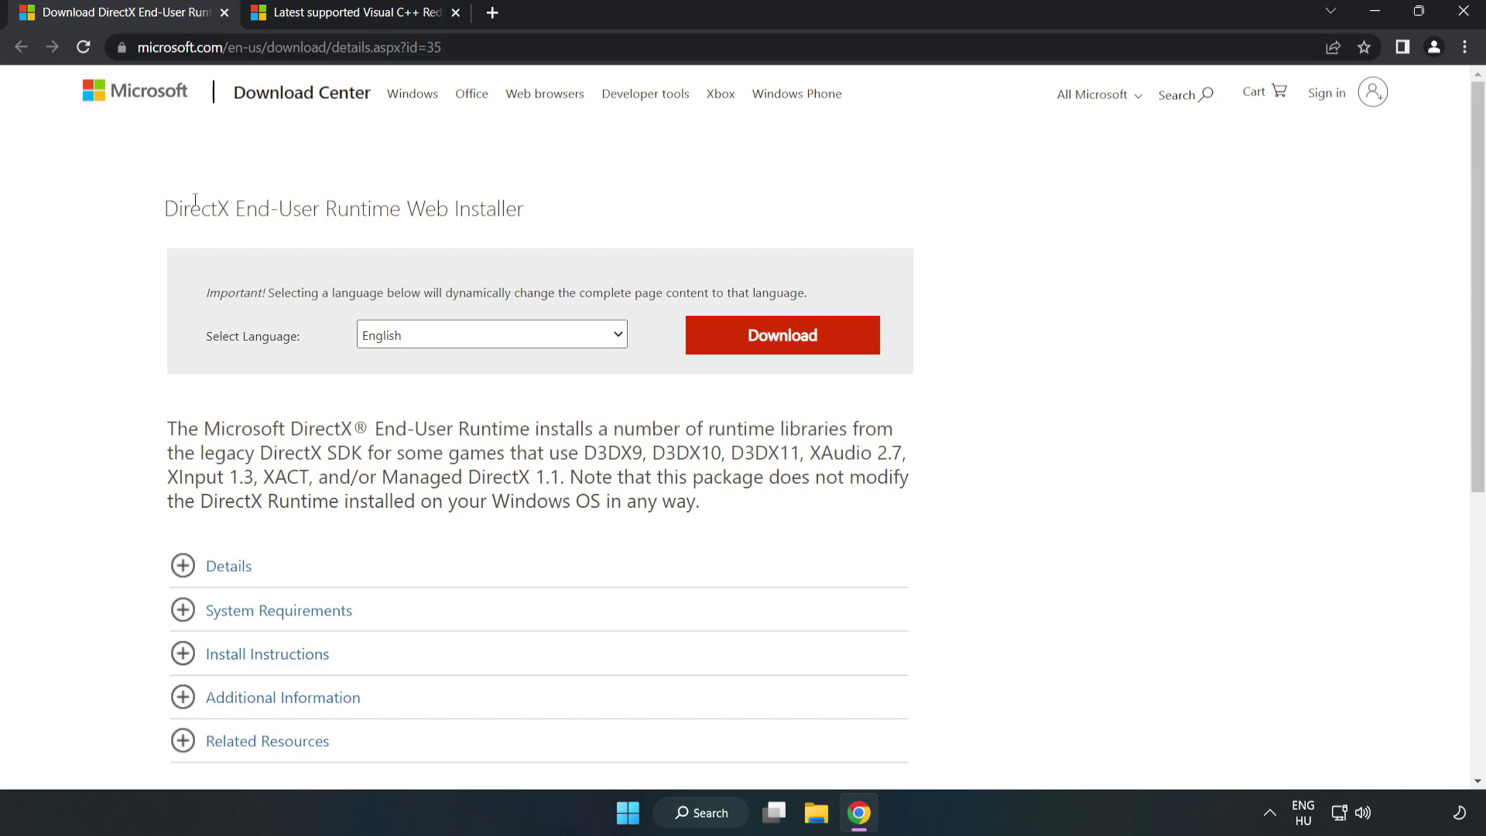
pyautogui.click(792, 352)
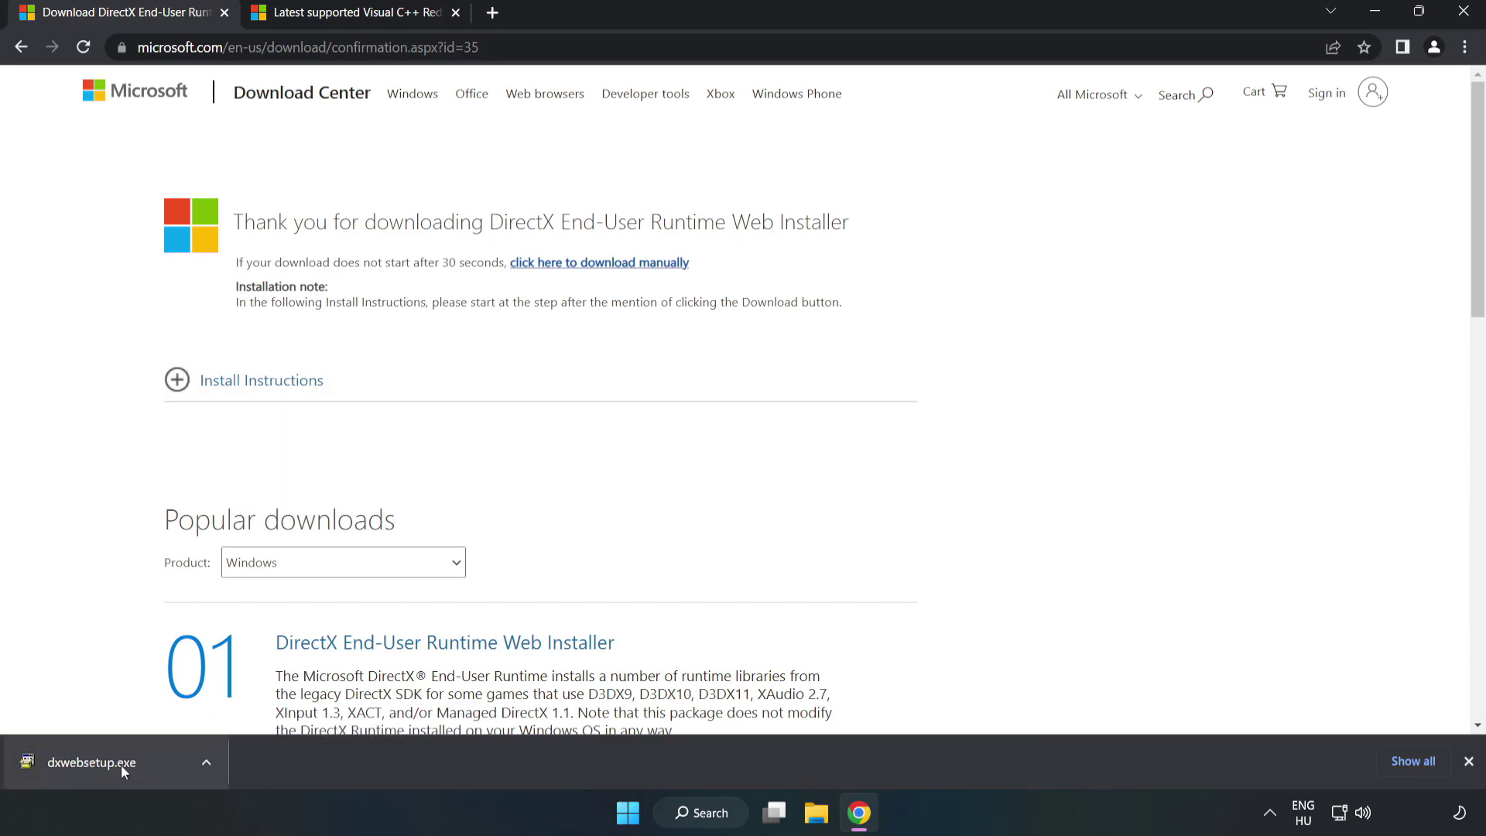
pyautogui.click(150, 766)
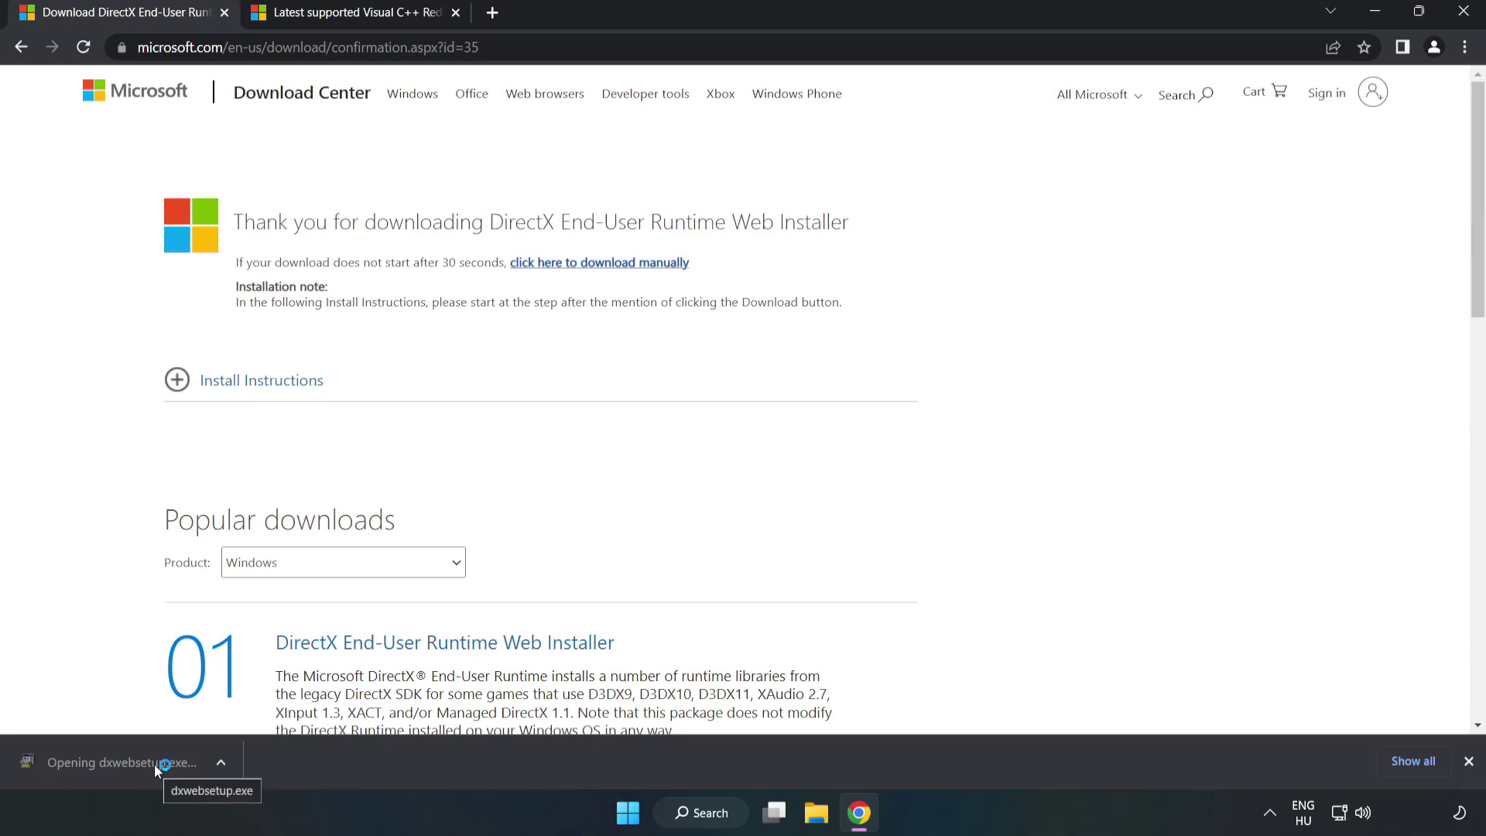
pyautogui.moveTo(331, 138); pyautogui.dragTo(734, 237)
pyautogui.moveTo(957, 363); pyautogui.dragTo(956, 453)
# Run DirectX Setup accepting the licence with the Bing Bar unchecked, then finish once it reports DirectX up to date
pyautogui.click(683, 475)
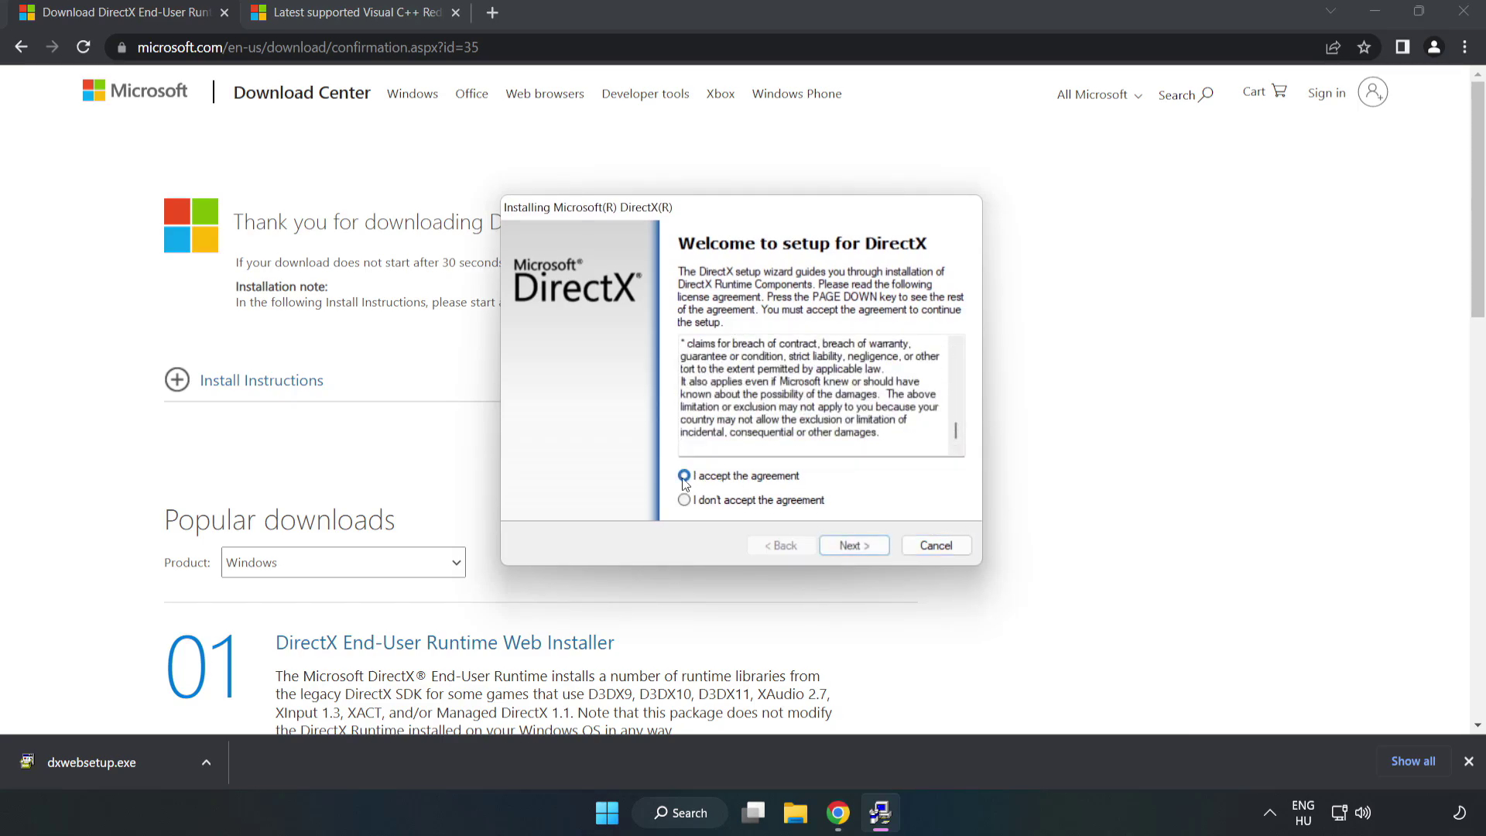
pyautogui.click(861, 546)
pyautogui.click(671, 409)
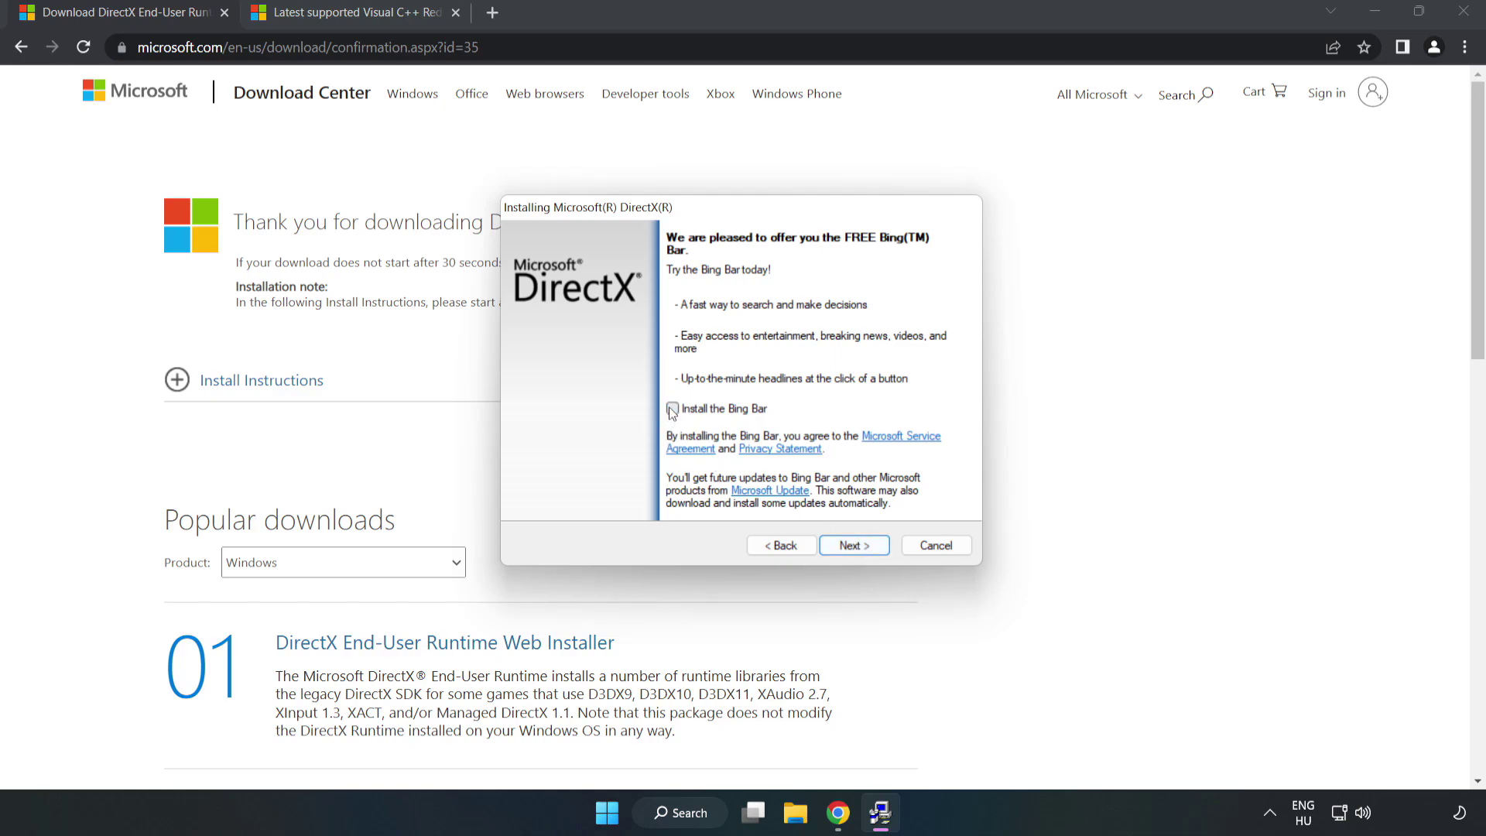
pyautogui.click(854, 546)
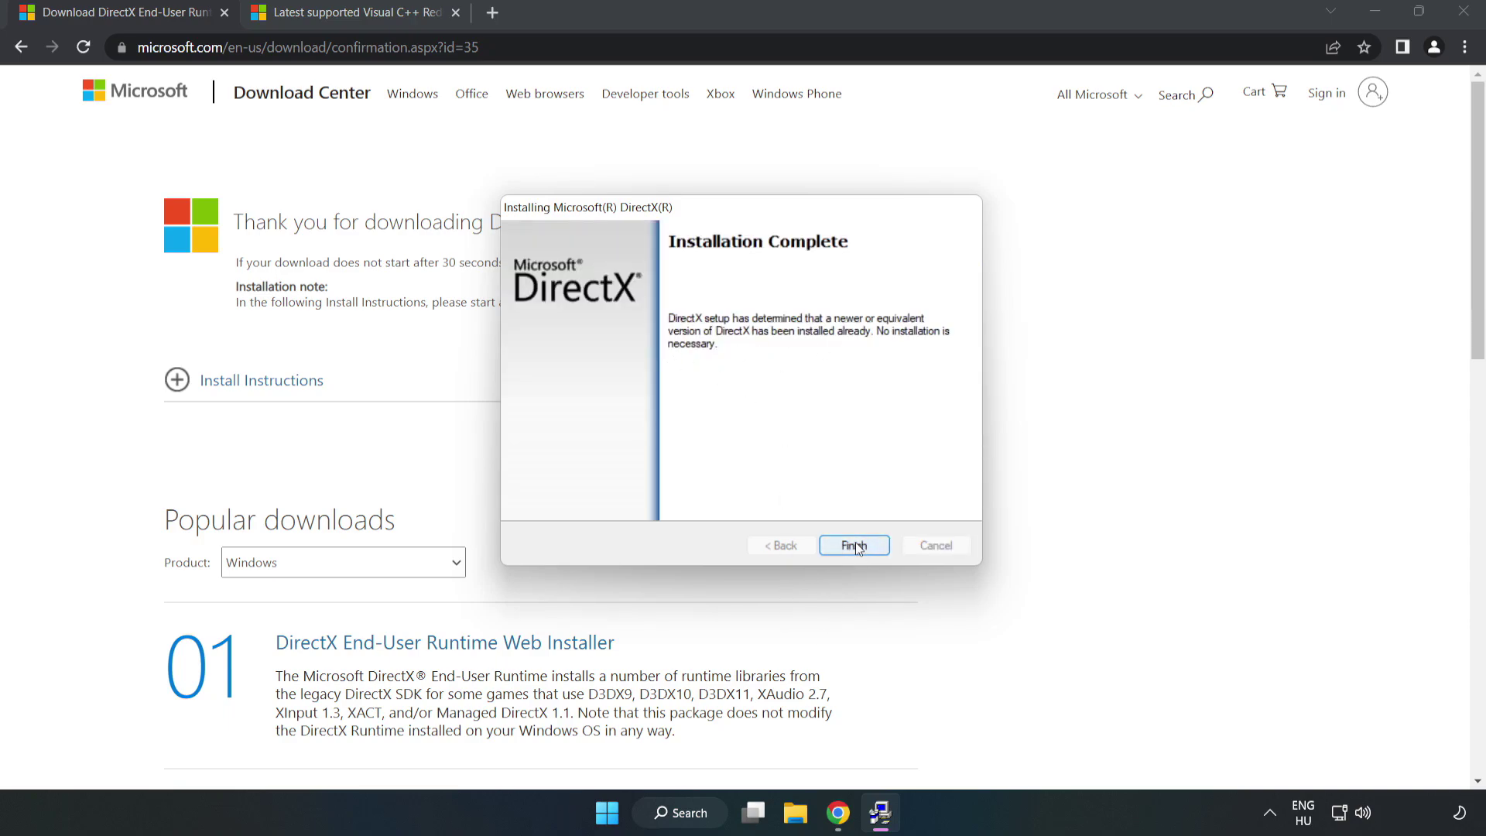
pyautogui.click(855, 546)
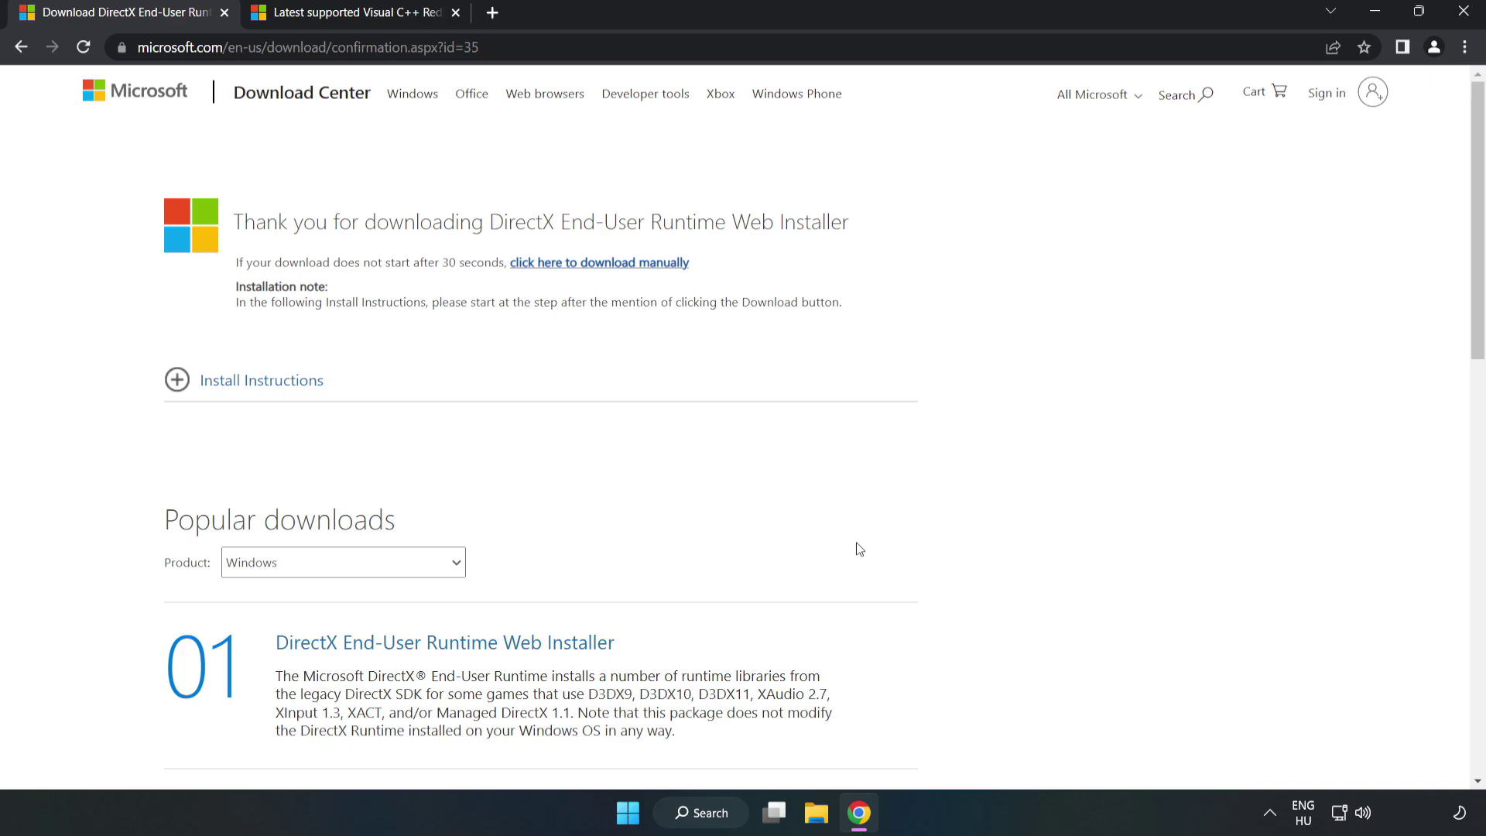